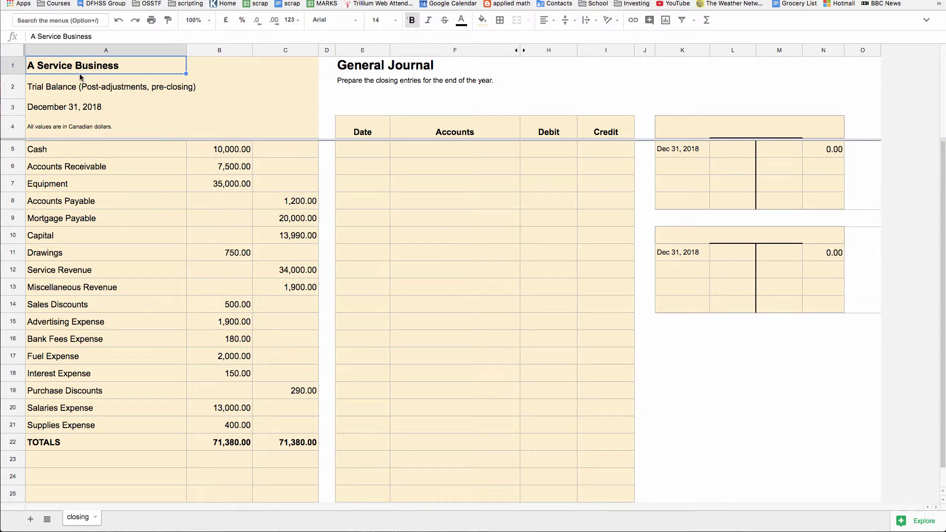
Step: Review the trial balance subtitle, the year-end date formula, the column totals and the Capital account
{"action": "left_click", "coordinate": [72, 89]}
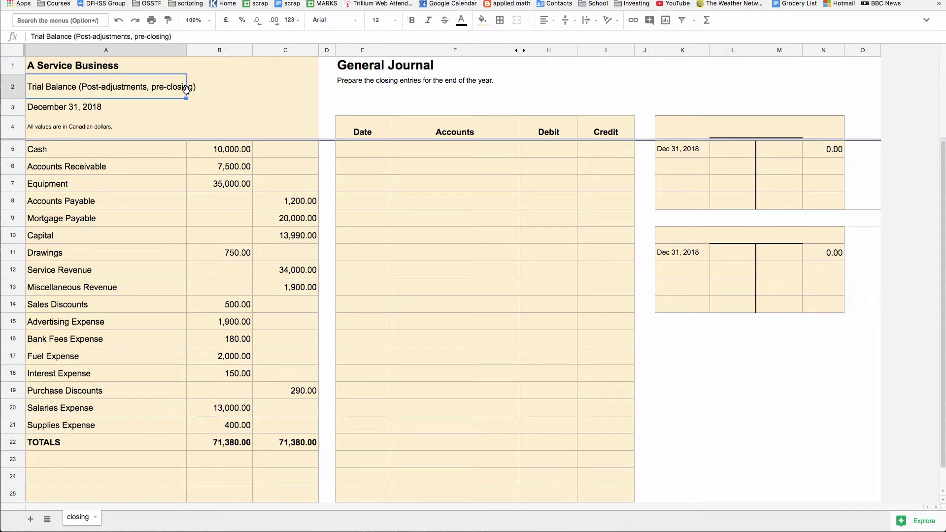
{"action": "left_click", "coordinate": [74, 108]}
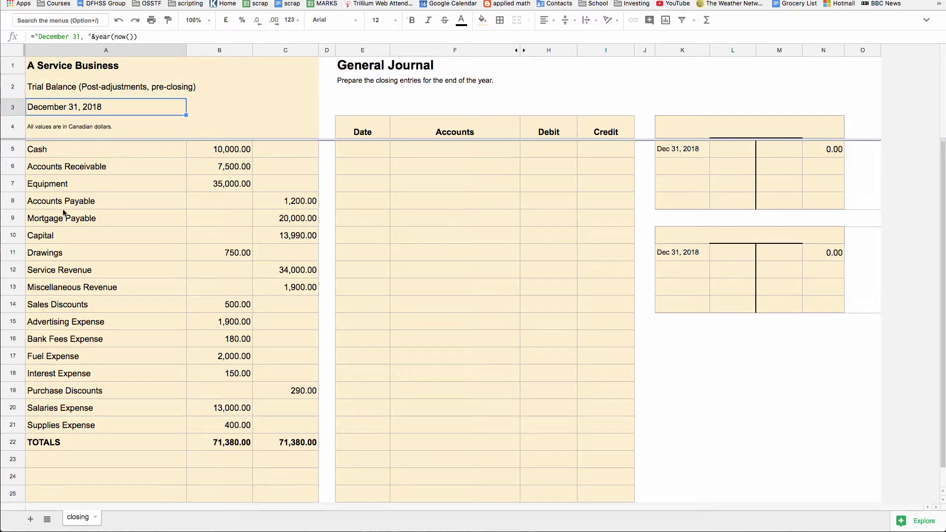
{"action": "left_click", "coordinate": [241, 445]}
{"action": "left_click", "coordinate": [265, 448]}
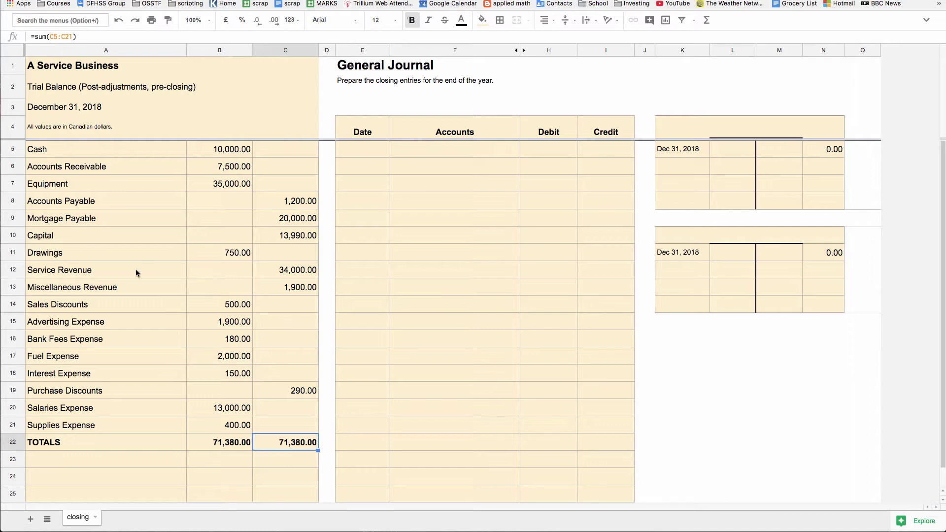
{"action": "left_click", "coordinate": [57, 235]}
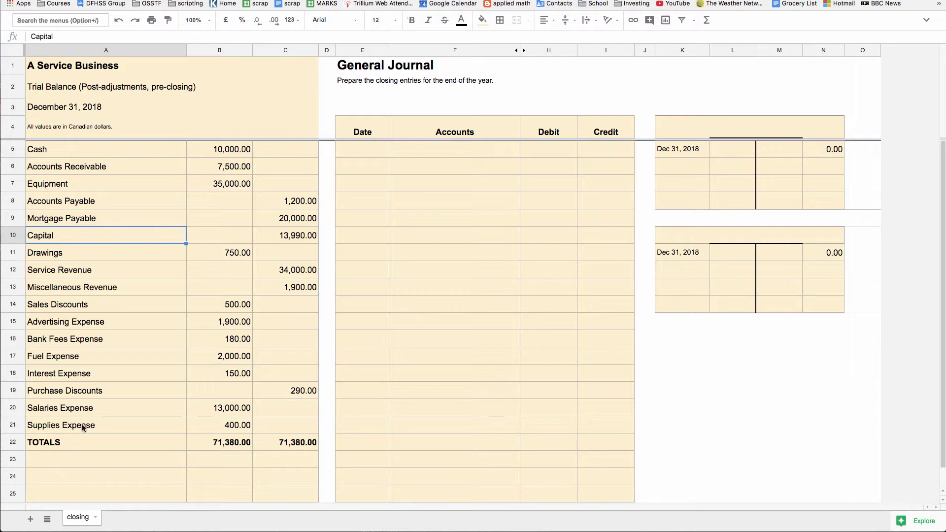
{"action": "left_click", "coordinate": [96, 409]}
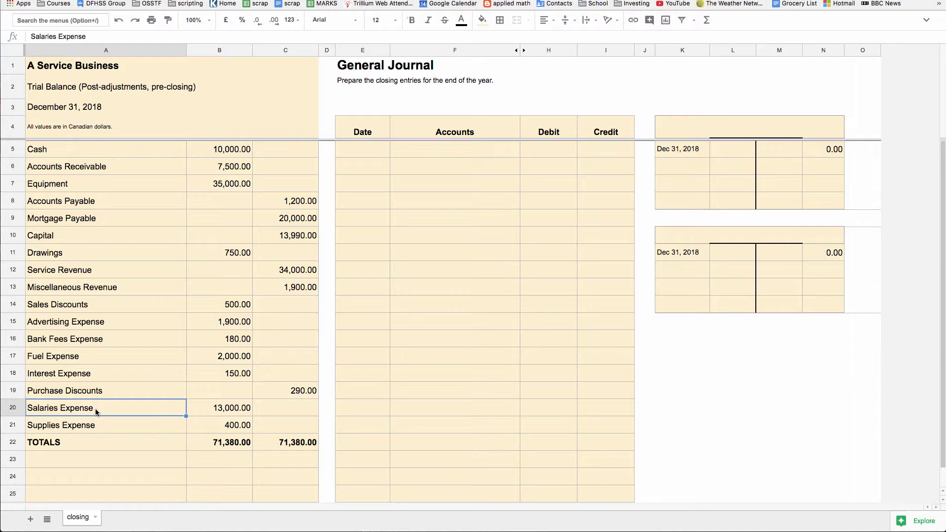
{"action": "left_click", "coordinate": [69, 239]}
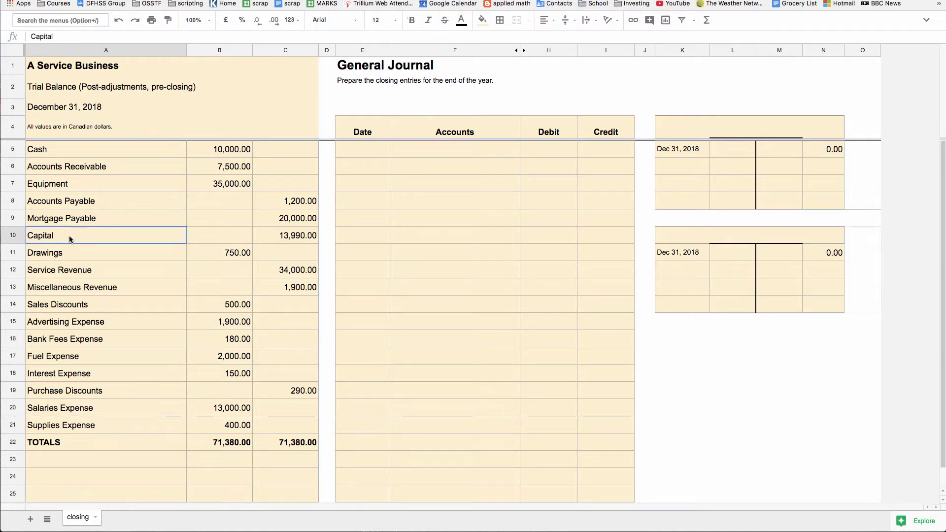
Step: Shade the account names from Drawings through Supplies Expense light purple
{"action": "left_click_drag", "start_coordinate": [69, 247], "coordinate": [93, 425]}
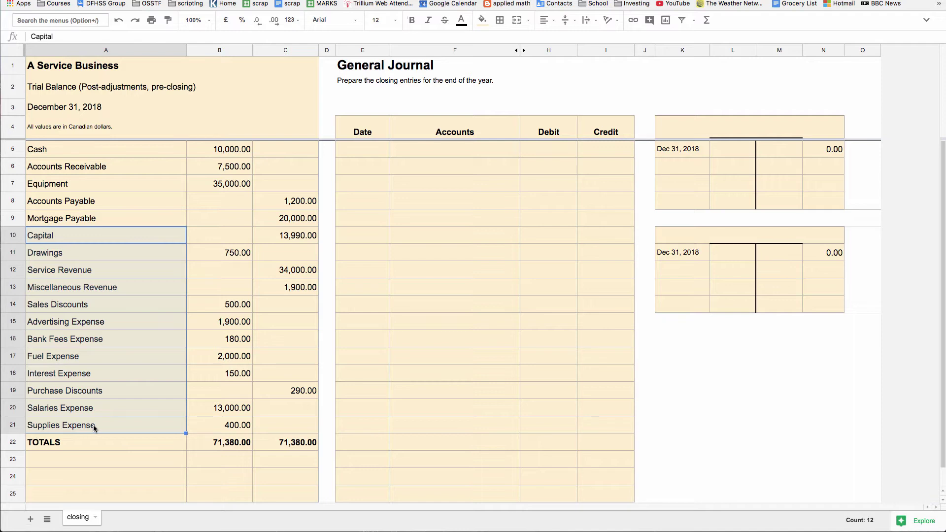
{"action": "left_click", "coordinate": [81, 255]}
{"action": "left_click", "coordinate": [86, 233]}
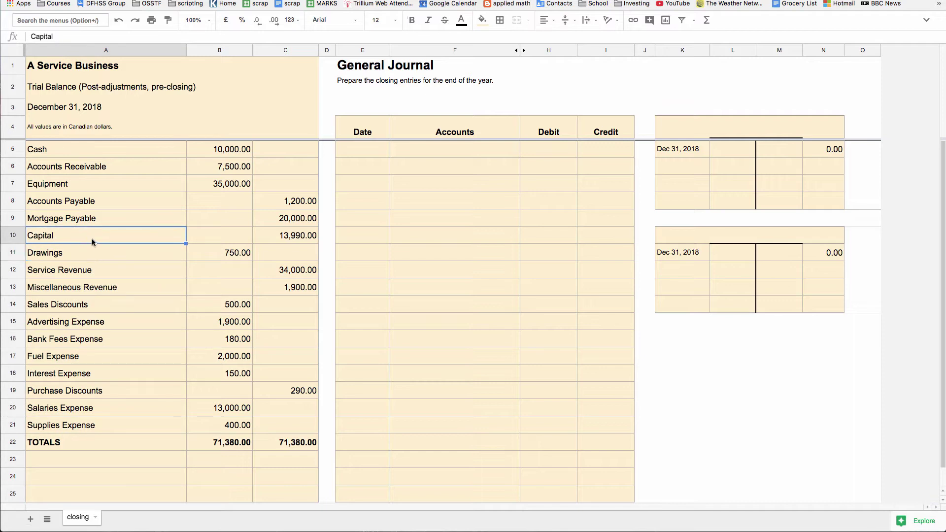
{"action": "left_click_drag", "start_coordinate": [89, 252], "coordinate": [101, 426]}
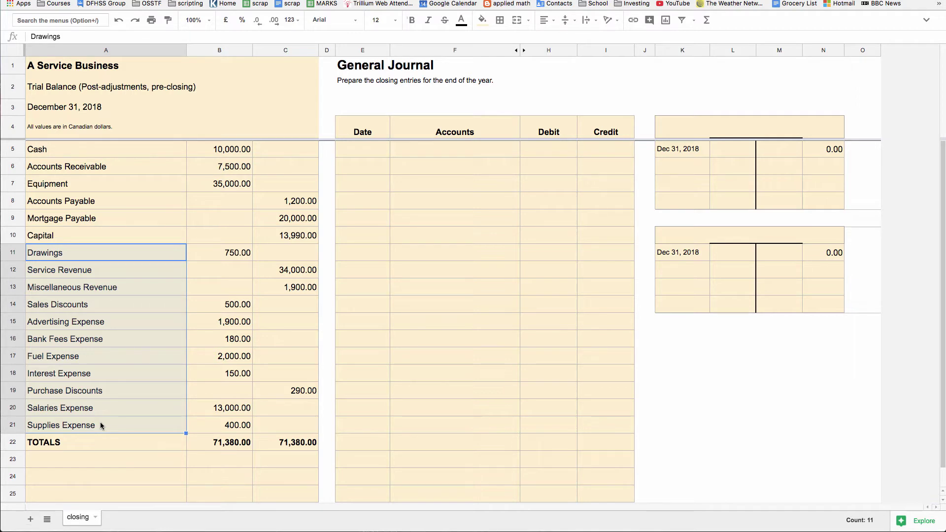
{"action": "left_click", "coordinate": [107, 254]}
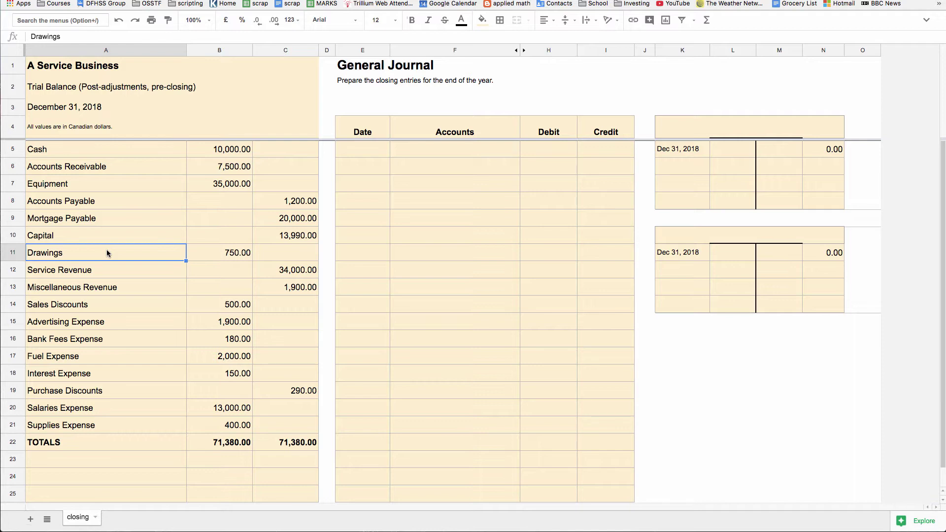
{"action": "left_click_drag", "start_coordinate": [106, 270], "coordinate": [93, 426]}
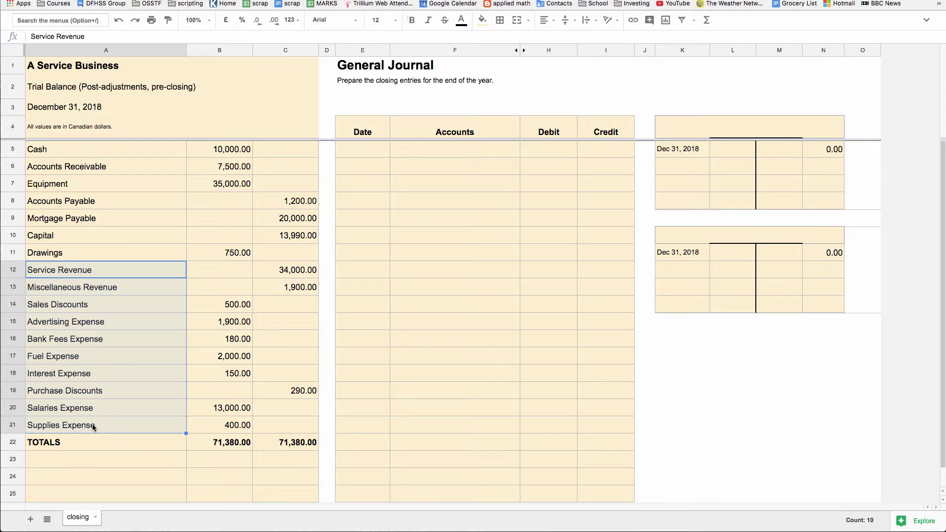
{"action": "left_click_drag", "start_coordinate": [105, 254], "coordinate": [128, 419]}
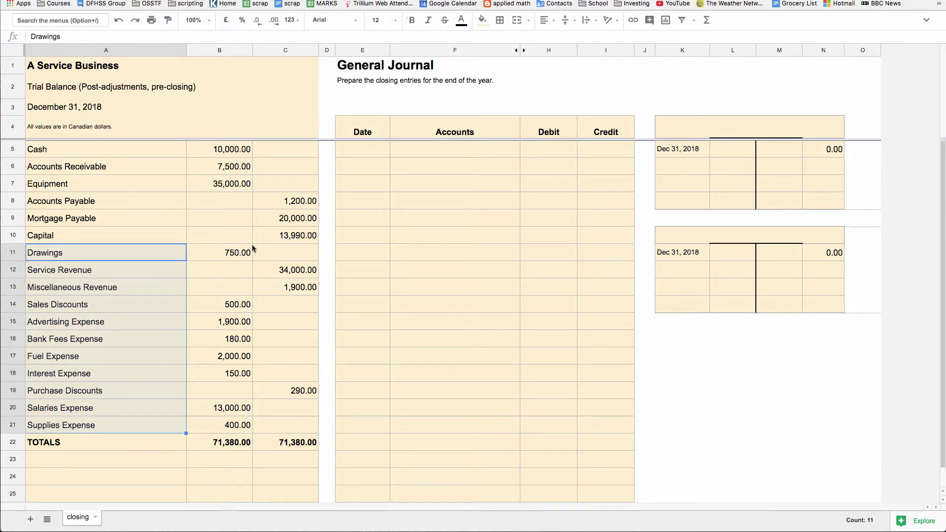
{"action": "left_click", "coordinate": [482, 20]}
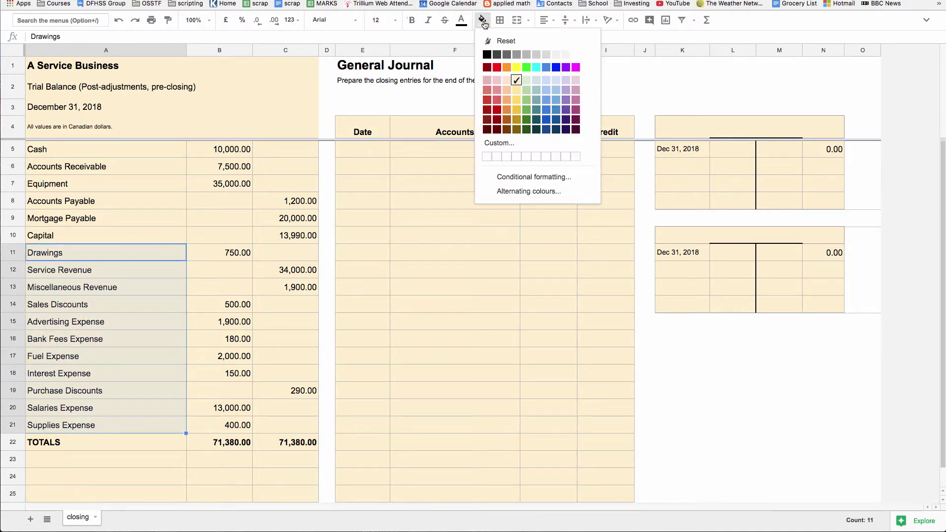
{"action": "left_click", "coordinate": [567, 80]}
{"action": "left_click", "coordinate": [155, 204]}
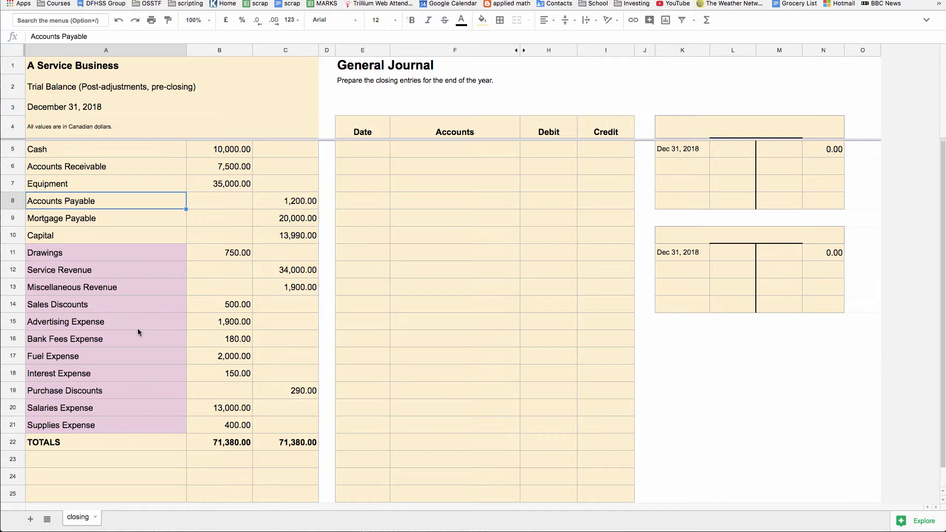
Step: Check the 13,990.00 Capital balance and point out Drawings, the revenue accounts and Sales Discounts
{"action": "left_click", "coordinate": [303, 236]}
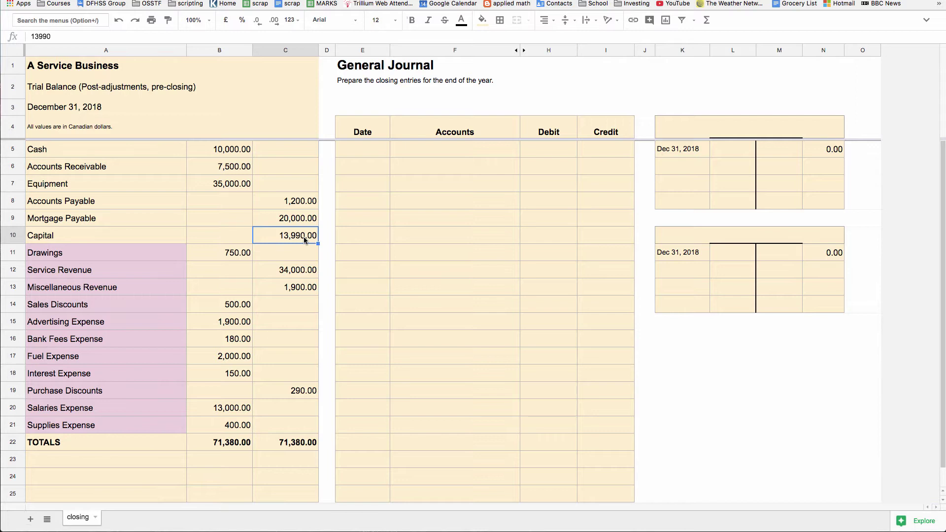
{"action": "left_click", "coordinate": [140, 259]}
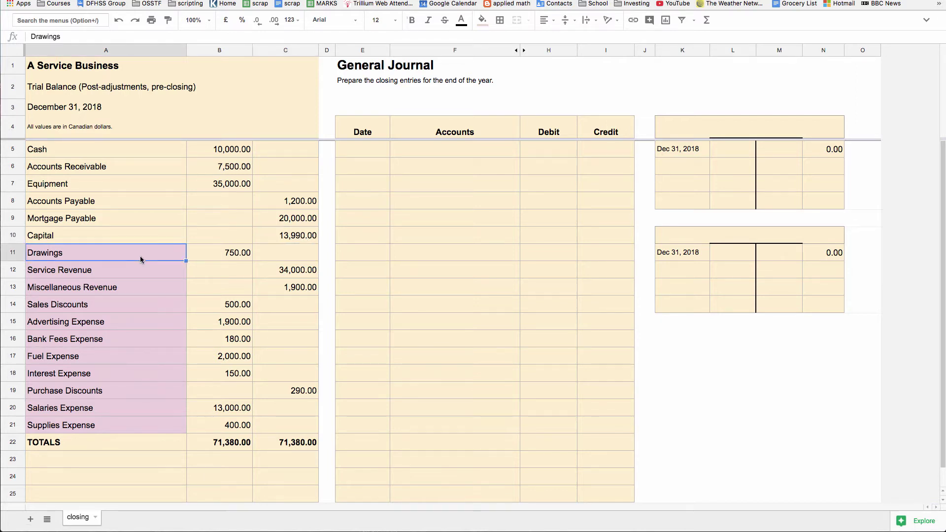
{"action": "left_click", "coordinate": [114, 273]}
{"action": "left_click", "coordinate": [107, 290]}
{"action": "left_click_drag", "start_coordinate": [105, 303], "coordinate": [75, 427]}
{"action": "left_click", "coordinate": [84, 304]}
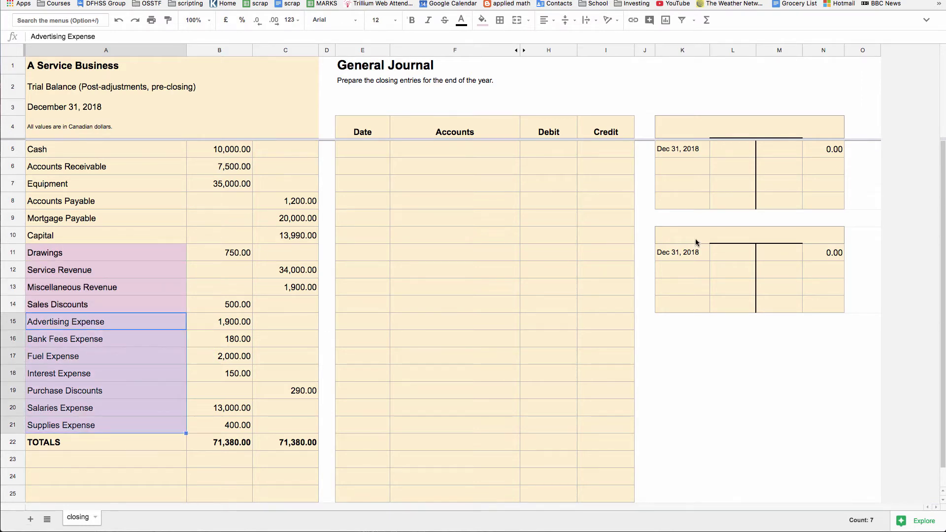
Step: Title the first T-account Capital and confirm it pulls in the 13,990.00 balance
{"action": "left_click", "coordinate": [687, 125]}
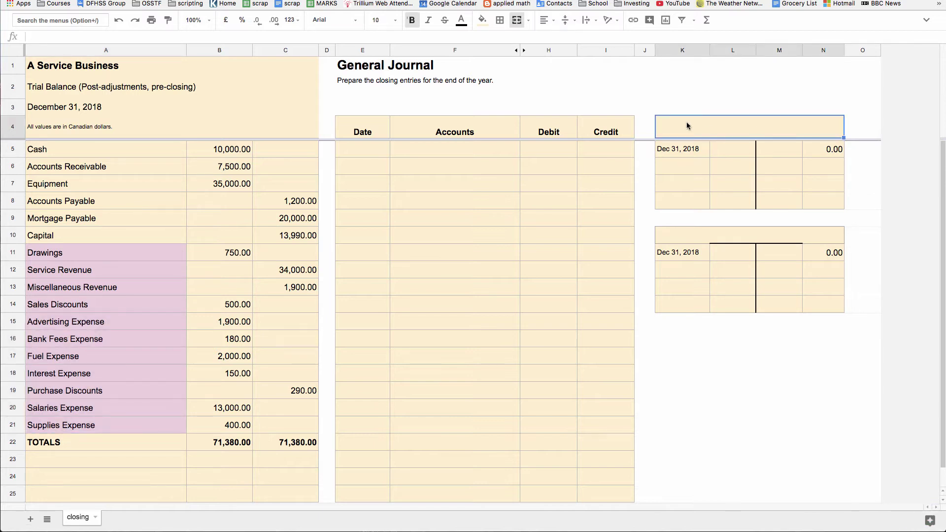
{"action": "type", "text": "cap"}
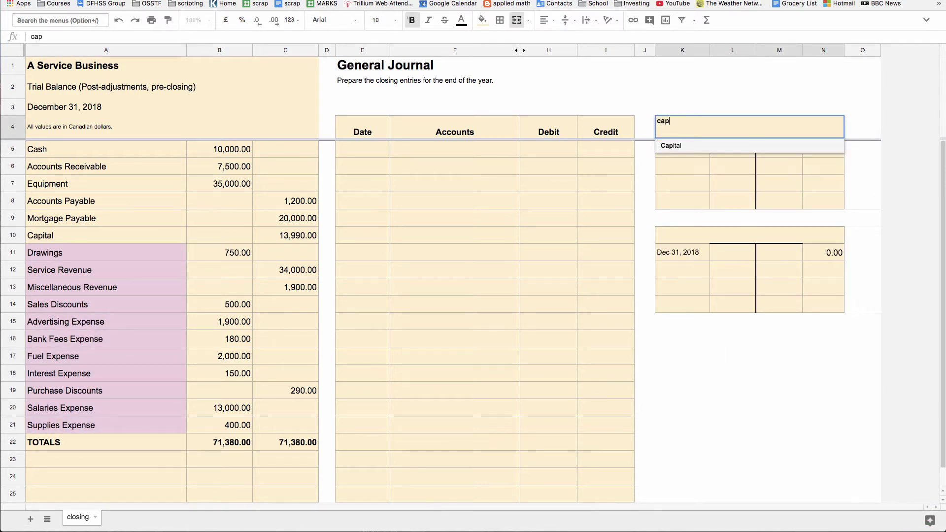
{"action": "left_click", "coordinate": [683, 145]}
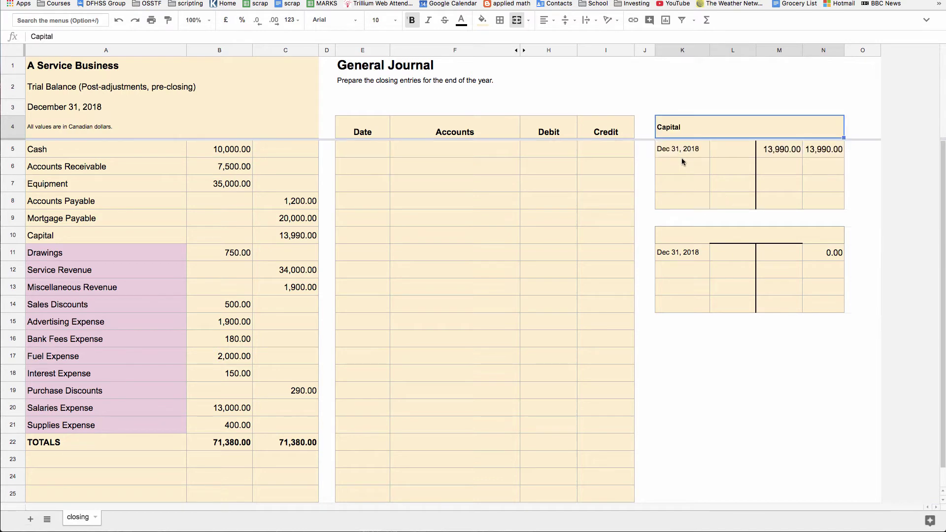
{"action": "left_click", "coordinate": [682, 159]}
{"action": "left_click", "coordinate": [777, 150]}
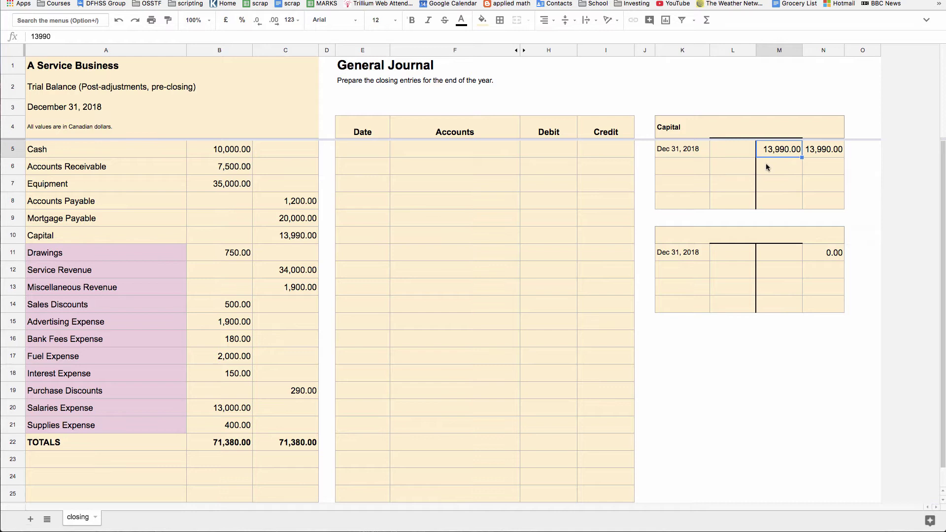
{"action": "left_click", "coordinate": [834, 155]}
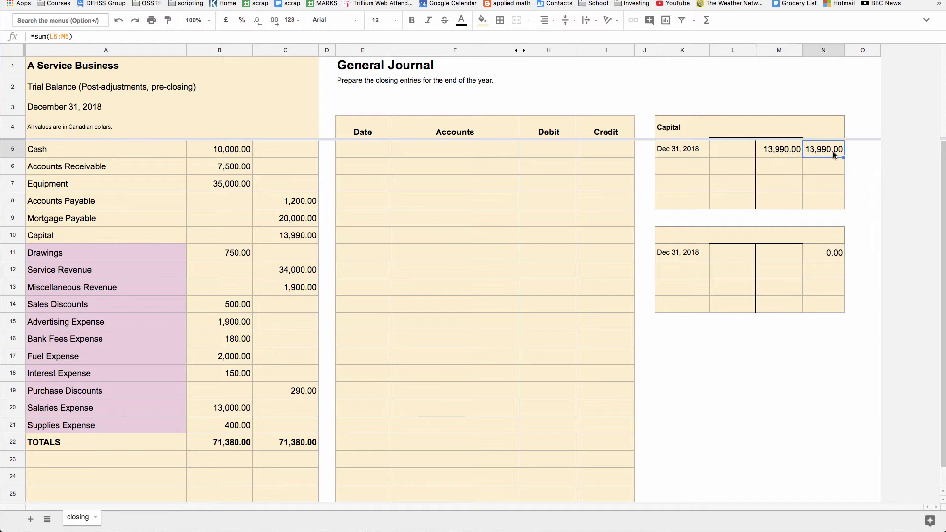
Step: Title the second T-account Drawings and compare its 750.00 with the trial balance
{"action": "left_click", "coordinate": [728, 241]}
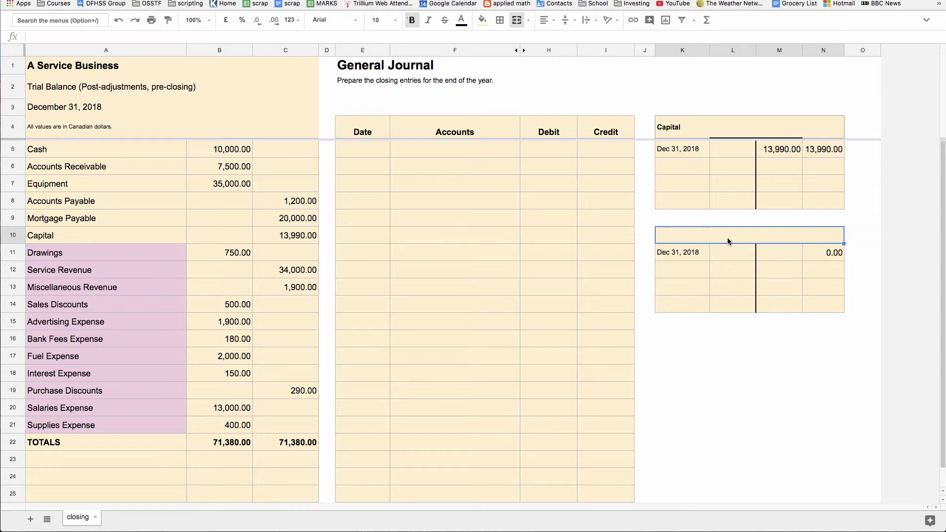
{"action": "type", "text": "Dr"}
{"action": "left_click", "coordinate": [724, 249]}
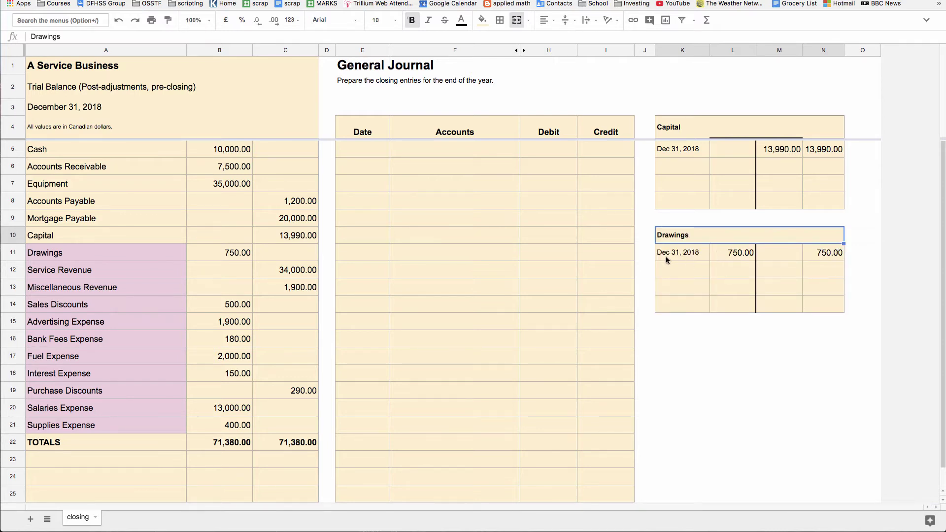
{"action": "left_click", "coordinate": [732, 259]}
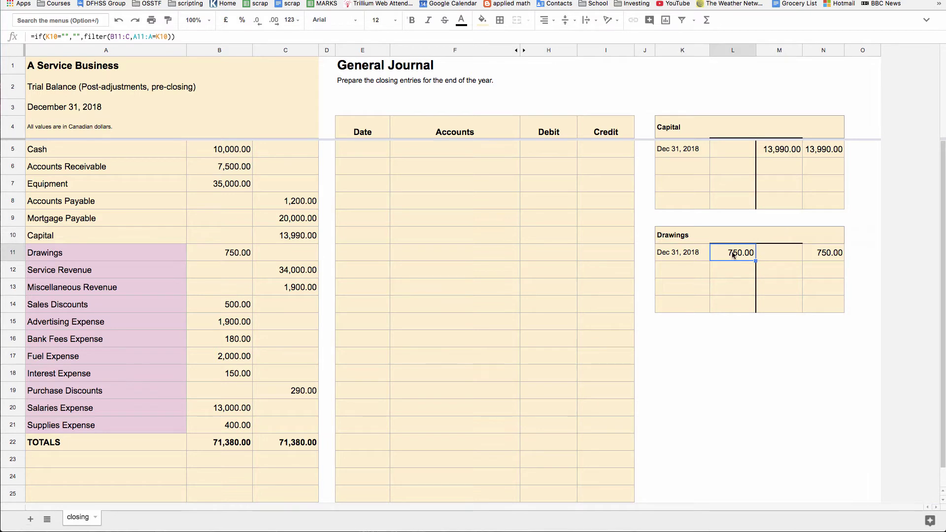
{"action": "left_click", "coordinate": [221, 255]}
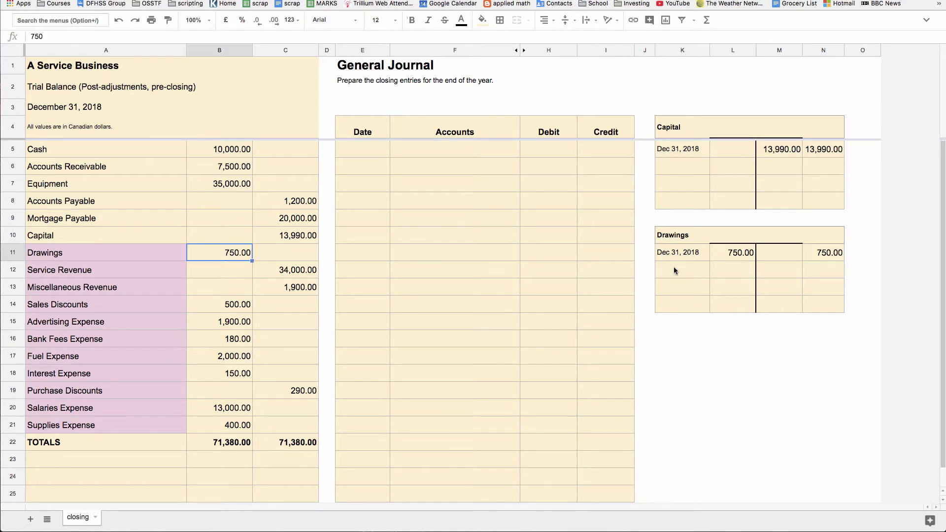
Step: Date the first closing entry Dec 31 and look up the 750.00 Drawings balance
{"action": "left_click", "coordinate": [369, 151]}
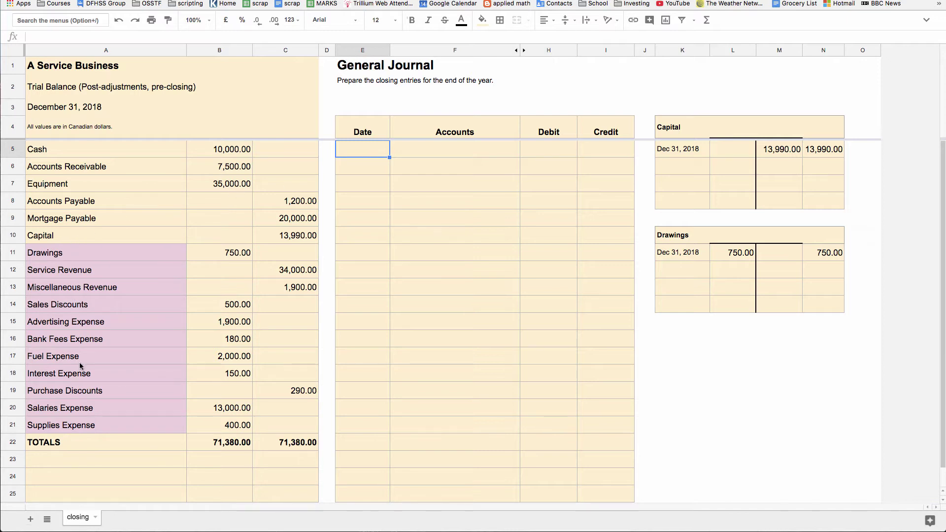
{"action": "type", "text": "Dec 31"}
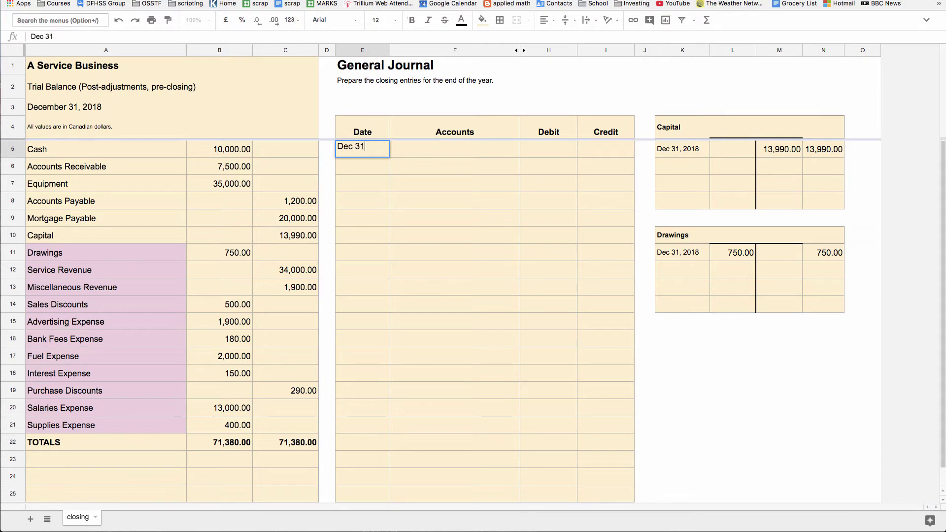
{"action": "key", "text": "Tab"}
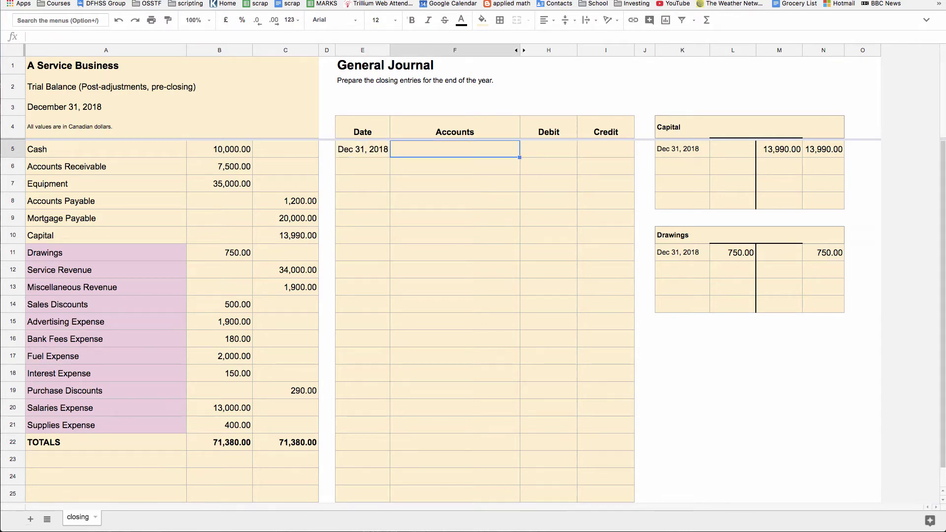
{"action": "left_click", "coordinate": [229, 255]}
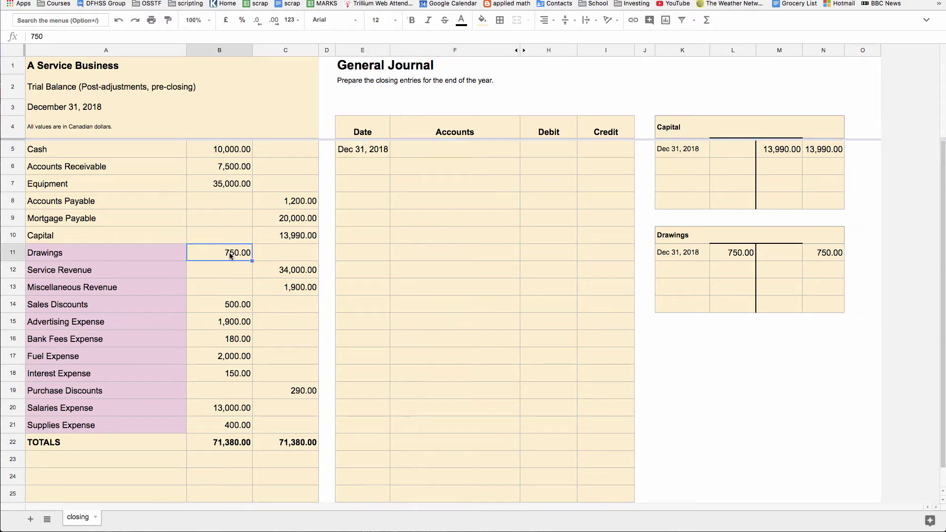
Step: Add a journal line crediting Drawings 750 and check its T-account posting
{"action": "left_click", "coordinate": [454, 167]}
{"action": "type", "text": "Draw"}
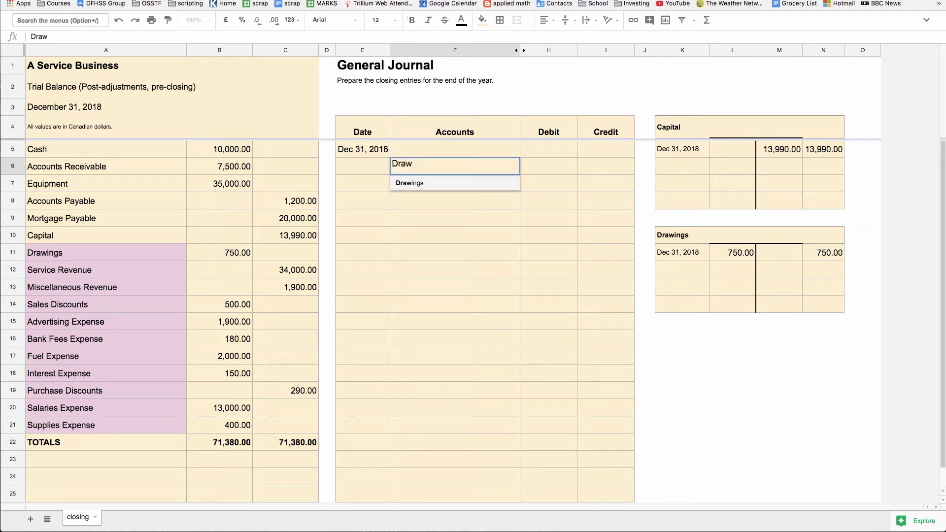
{"action": "key", "text": "Return"}
{"action": "left_click", "coordinate": [582, 161]}
{"action": "type", "text": "750"}
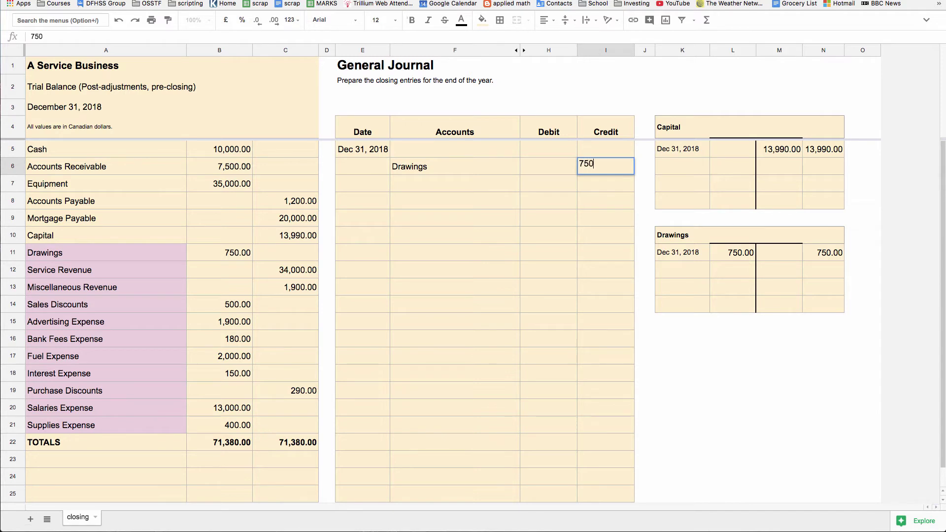
{"action": "key", "text": "Return"}
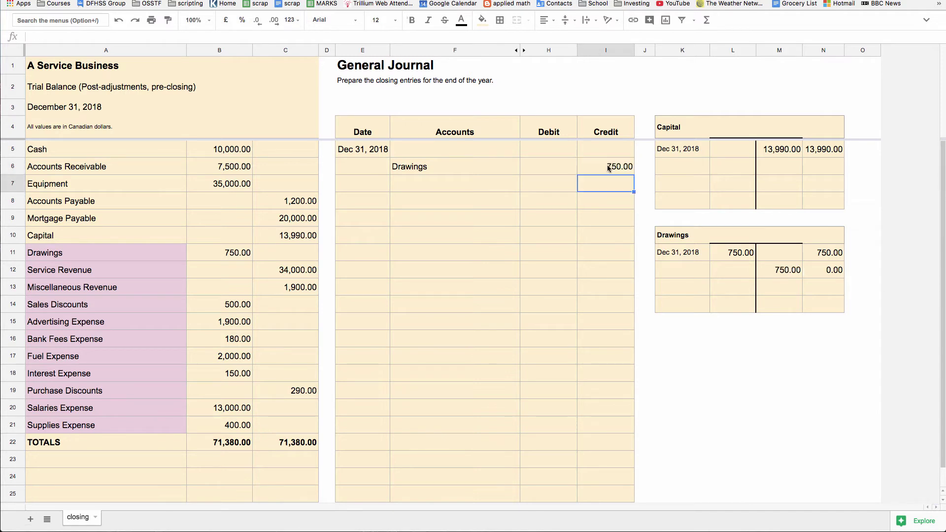
{"action": "left_click", "coordinate": [781, 273]}
{"action": "left_click", "coordinate": [823, 270]}
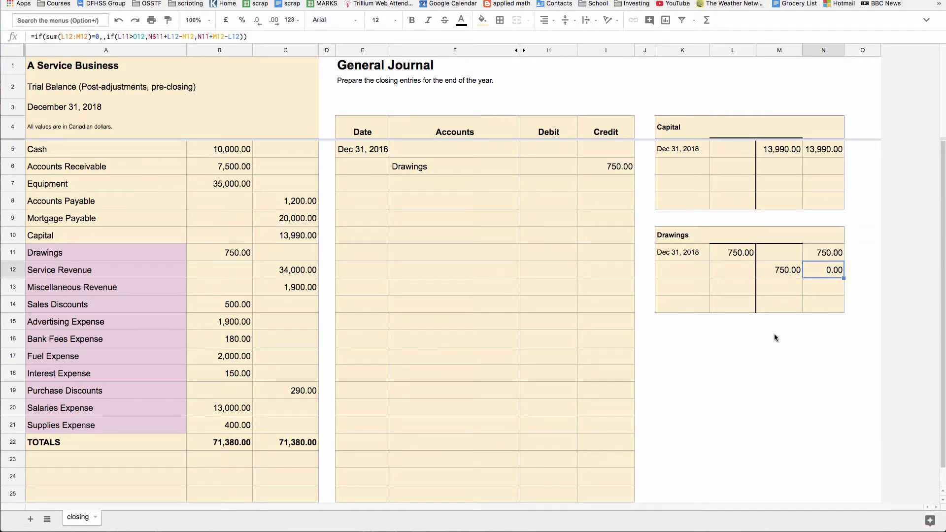
Step: Debit Capital 750 on the first line of the closing entry
{"action": "left_click", "coordinate": [472, 150]}
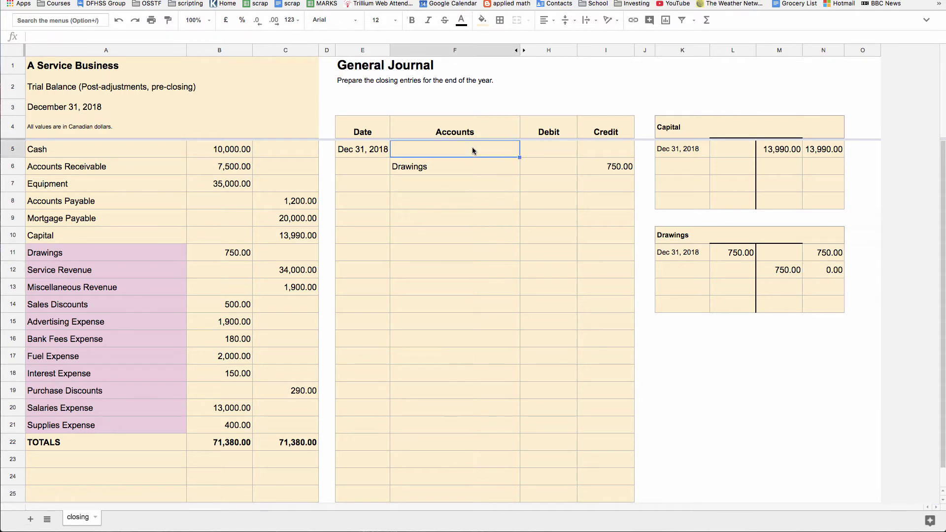
{"action": "type", "text": "Cap"}
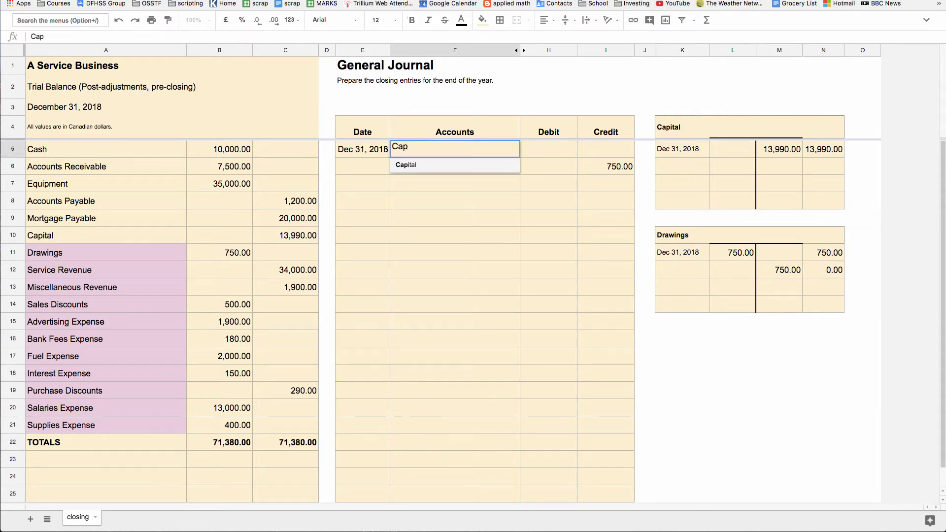
{"action": "key", "text": "Return"}
{"action": "left_click", "coordinate": [556, 148]}
{"action": "type", "text": "7"}
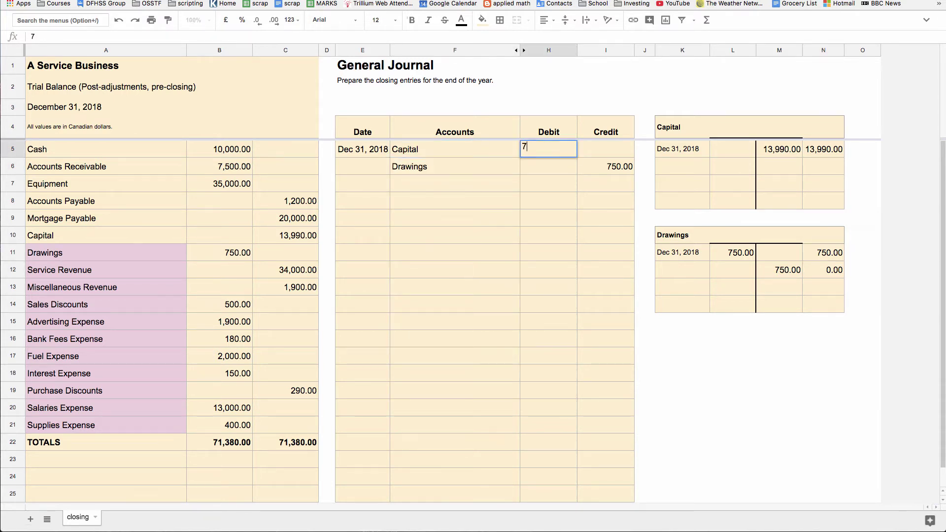
{"action": "type", "text": "50"}
{"action": "key", "text": "Return"}
Step: Verify the entry leaves Drawings at 0.00 and Capital at 13,240.00 in the T-accounts
{"action": "left_click", "coordinate": [350, 145]}
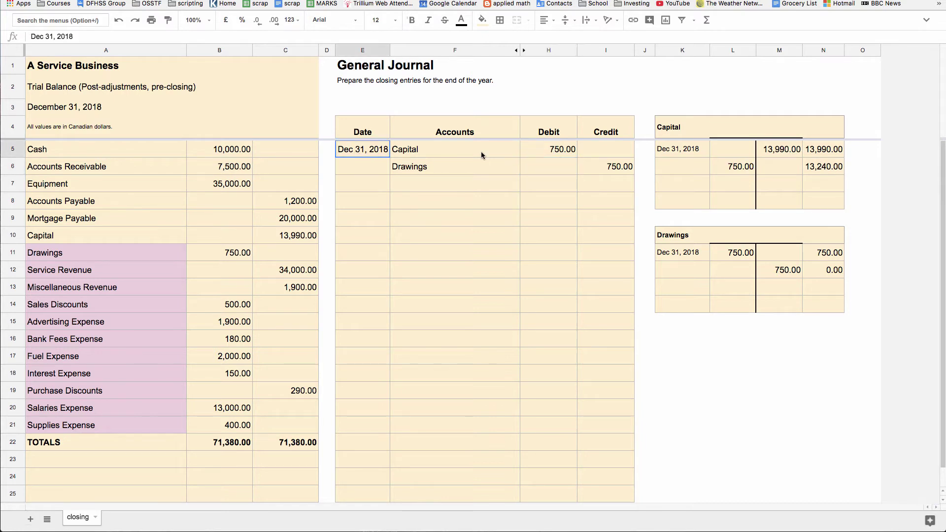
{"action": "left_click_drag", "start_coordinate": [481, 156], "coordinate": [595, 171]}
{"action": "left_click", "coordinate": [616, 173]}
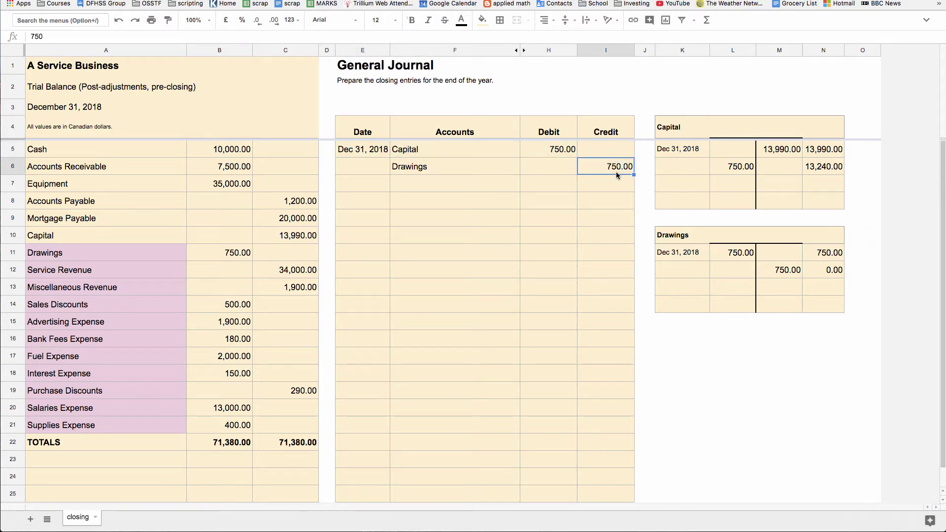
{"action": "left_click", "coordinate": [835, 271]}
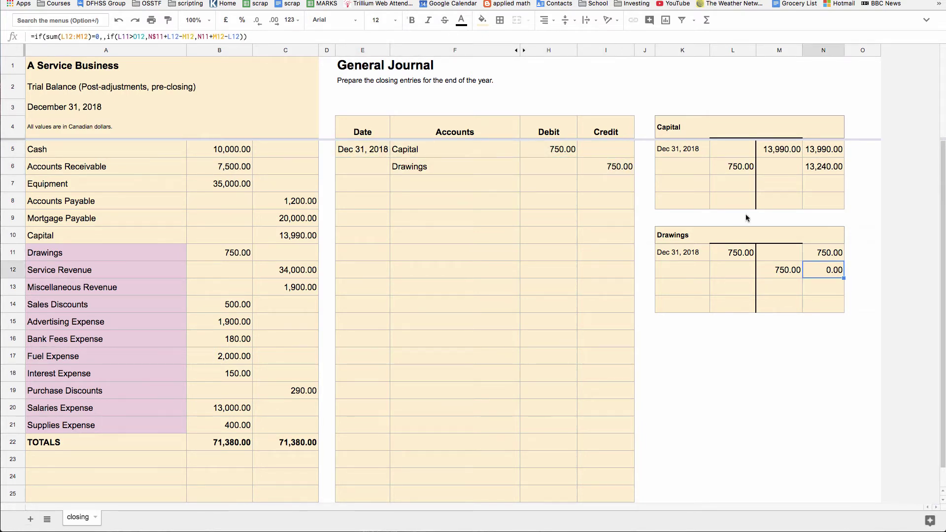
{"action": "left_click", "coordinate": [552, 150]}
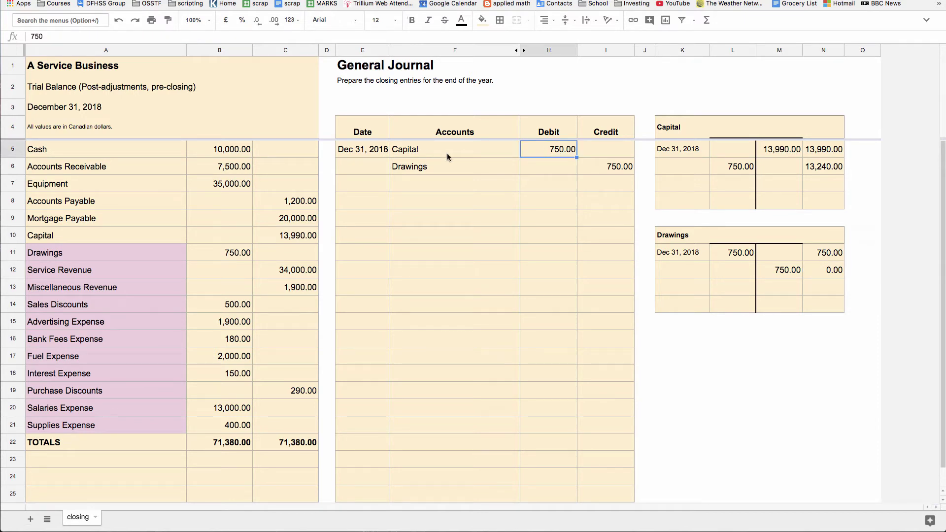
{"action": "left_click", "coordinate": [478, 168]}
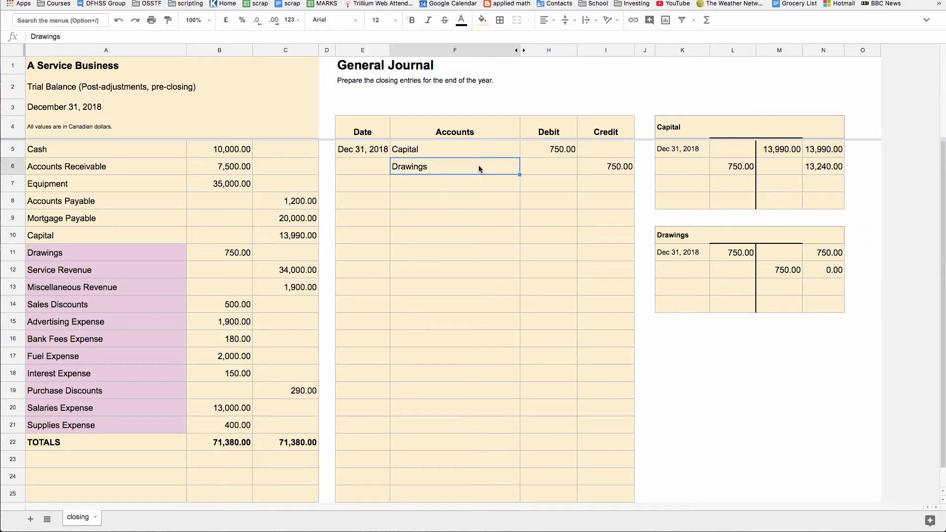
{"action": "left_click_drag", "start_coordinate": [492, 147], "coordinate": [528, 152]}
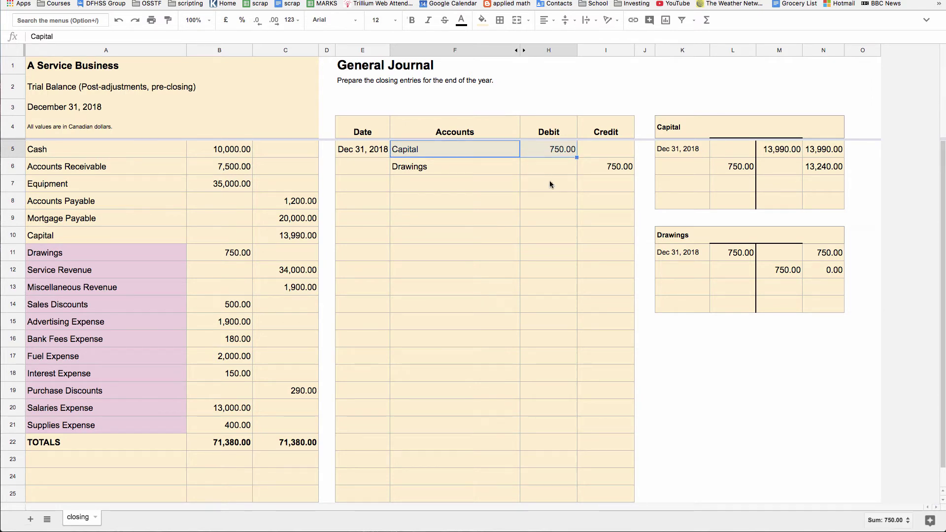
{"action": "left_click", "coordinate": [596, 173]}
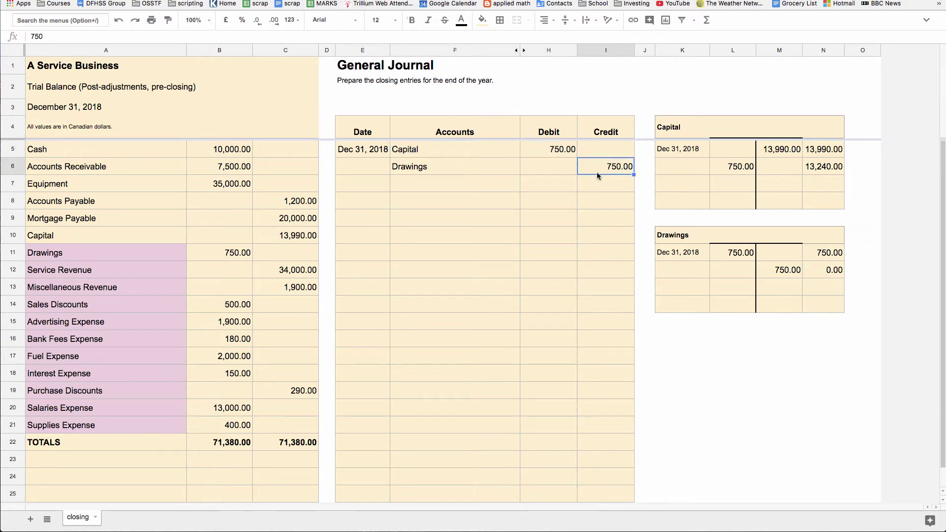
{"action": "left_click", "coordinate": [561, 152]}
{"action": "left_click", "coordinate": [736, 167]}
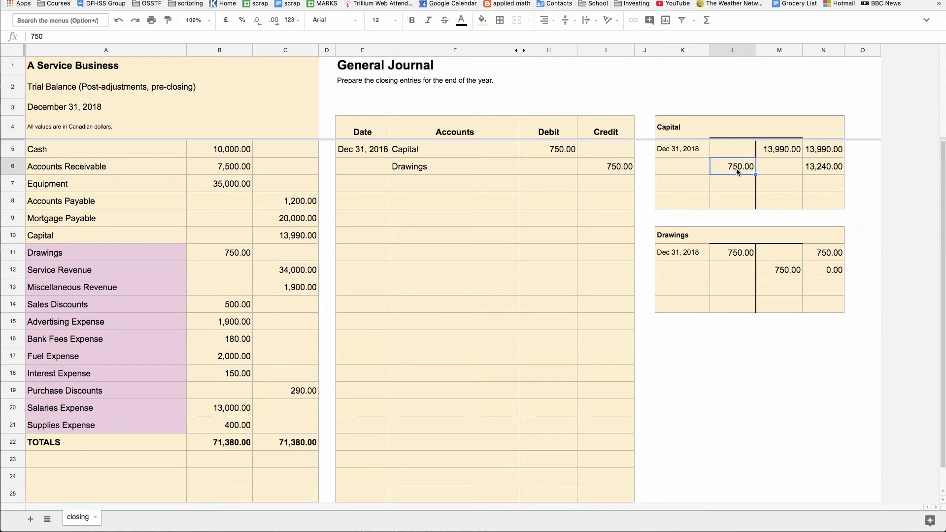
{"action": "left_click", "coordinate": [820, 149]}
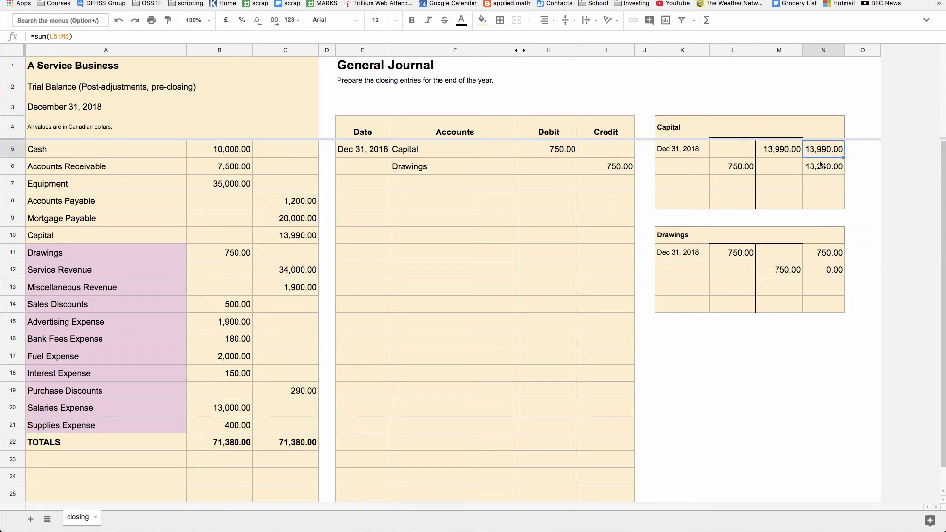
{"action": "left_click", "coordinate": [820, 164]}
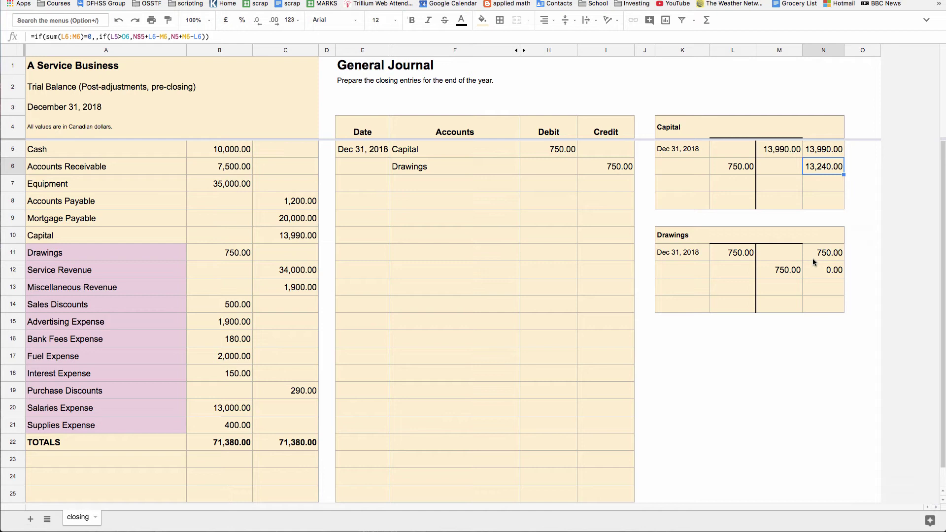
Step: Date the second closing entry Dec 31 and mark Service Revenue through Sales Discounts in the trial balance
{"action": "left_click", "coordinate": [370, 206]}
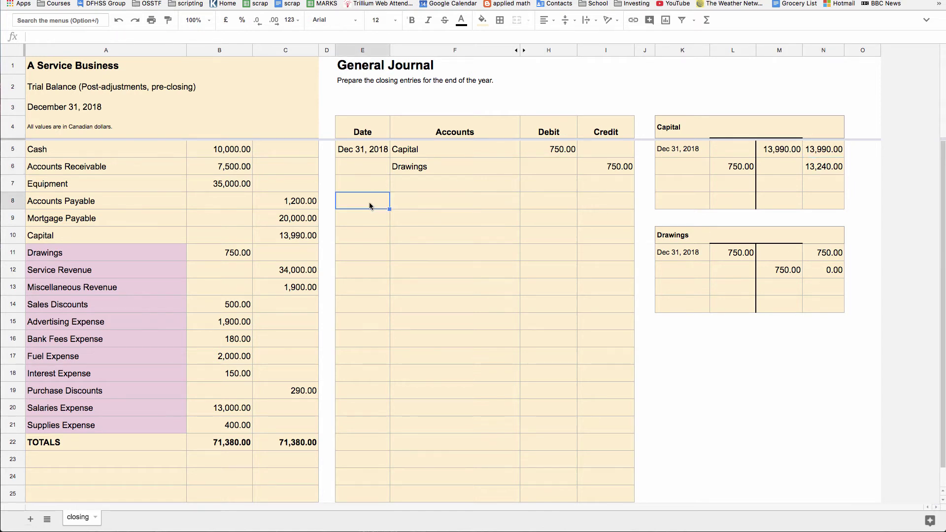
{"action": "type", "text": "Dec 31"}
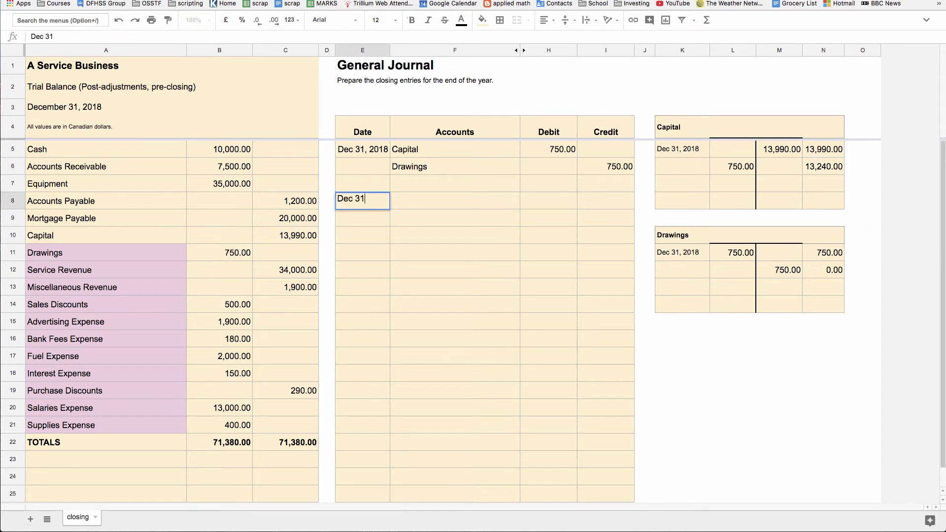
{"action": "key", "text": "Tab"}
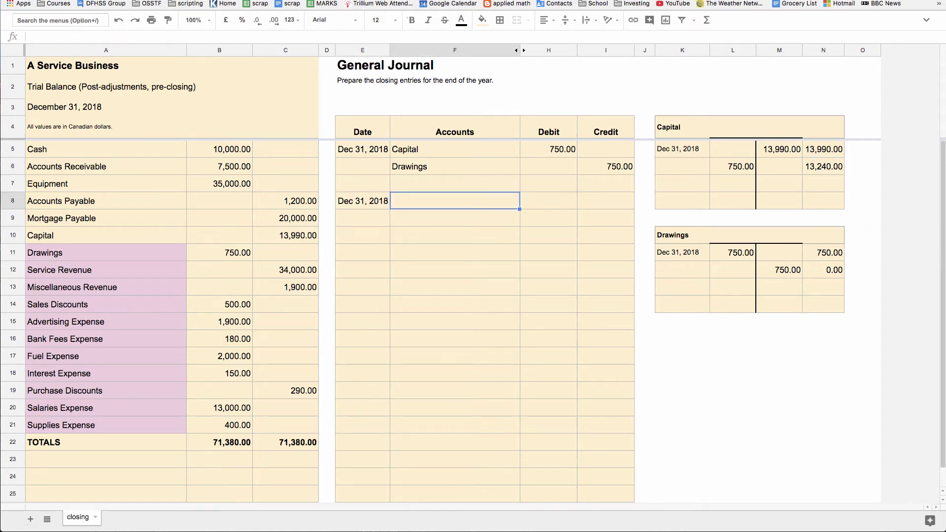
{"action": "left_click", "coordinate": [74, 271]}
{"action": "left_click_drag", "start_coordinate": [70, 305], "coordinate": [147, 312]}
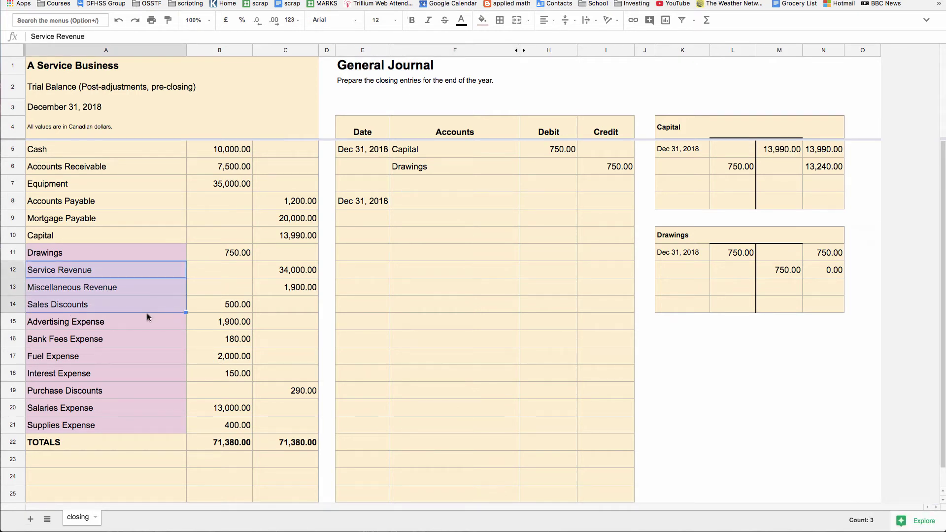
{"action": "left_click", "coordinate": [295, 389]}
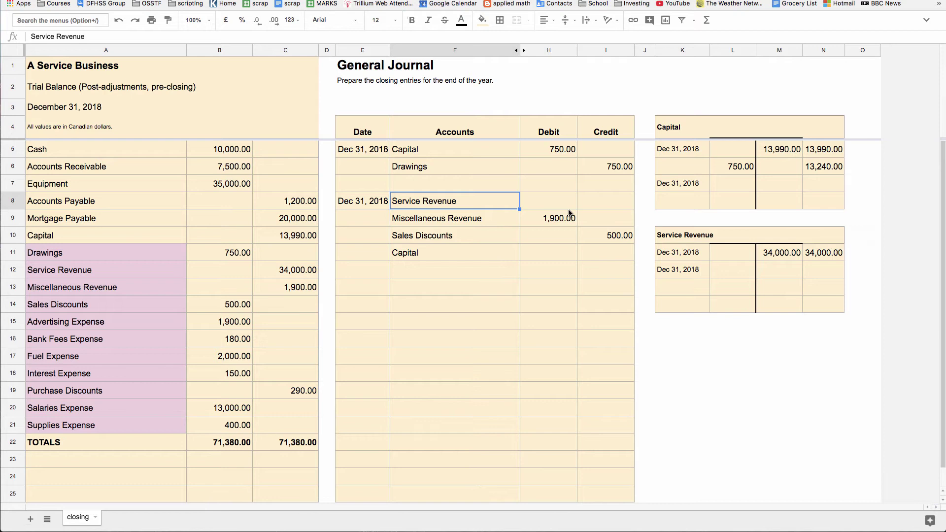
Step: Check the 1,900.00 Miscellaneous Revenue debit and 500.00 Sales Discounts credit against the trial balance
{"action": "left_click", "coordinate": [557, 231]}
{"action": "left_click", "coordinate": [557, 217]}
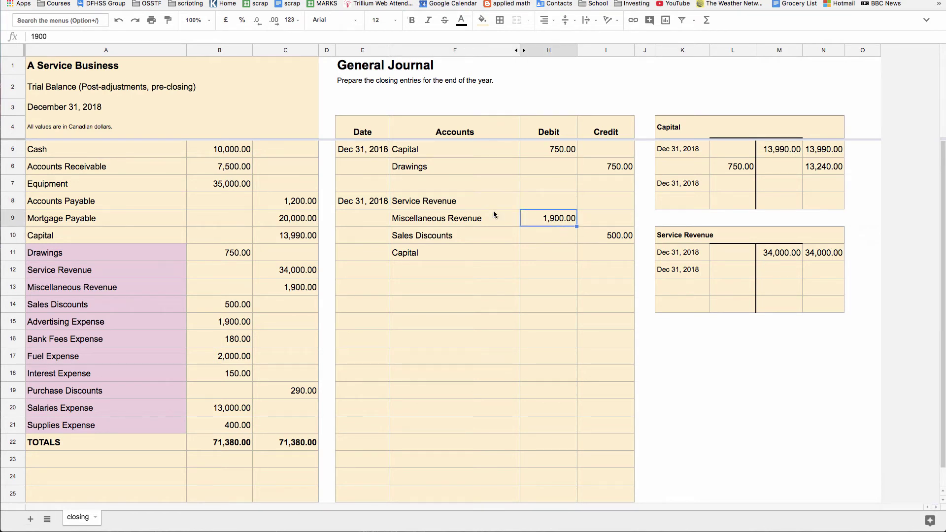
{"action": "left_click", "coordinate": [487, 225]}
{"action": "left_click", "coordinate": [609, 235]}
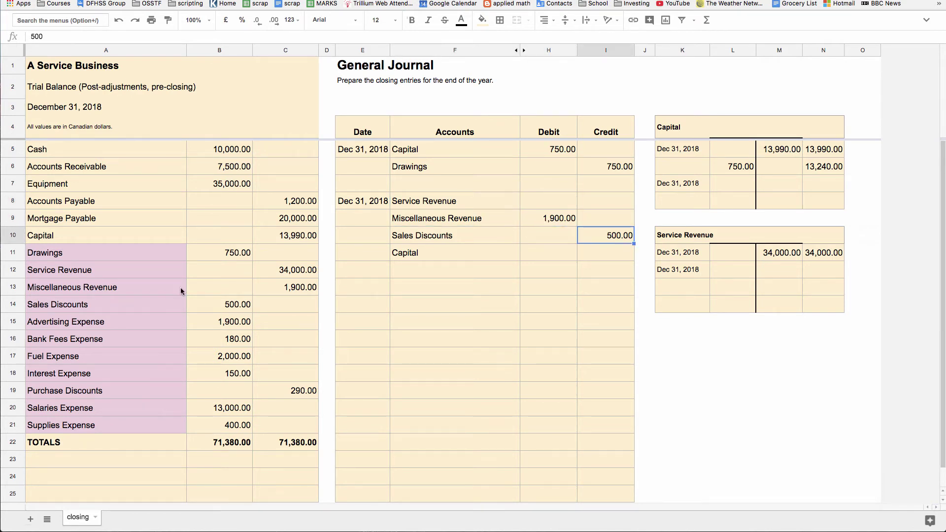
{"action": "left_click", "coordinate": [228, 308]}
{"action": "left_click", "coordinate": [490, 230]}
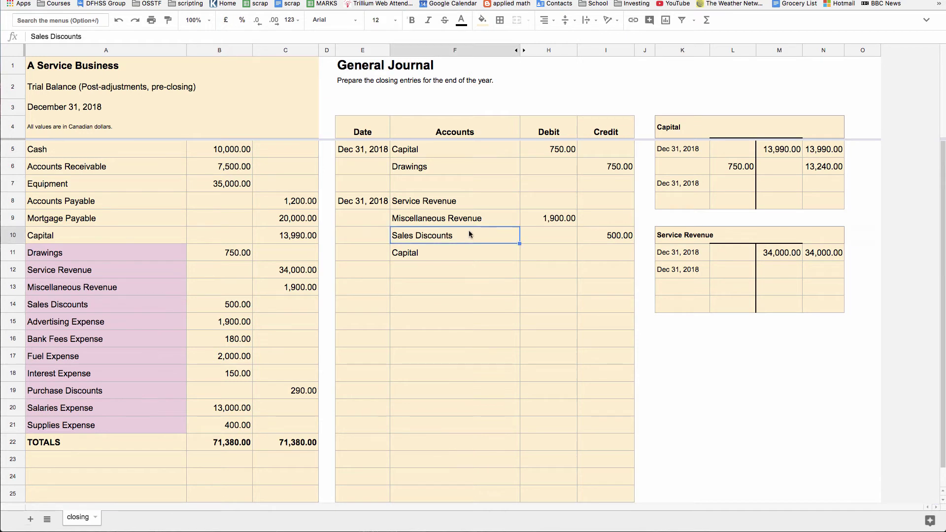
{"action": "left_click", "coordinate": [560, 240]}
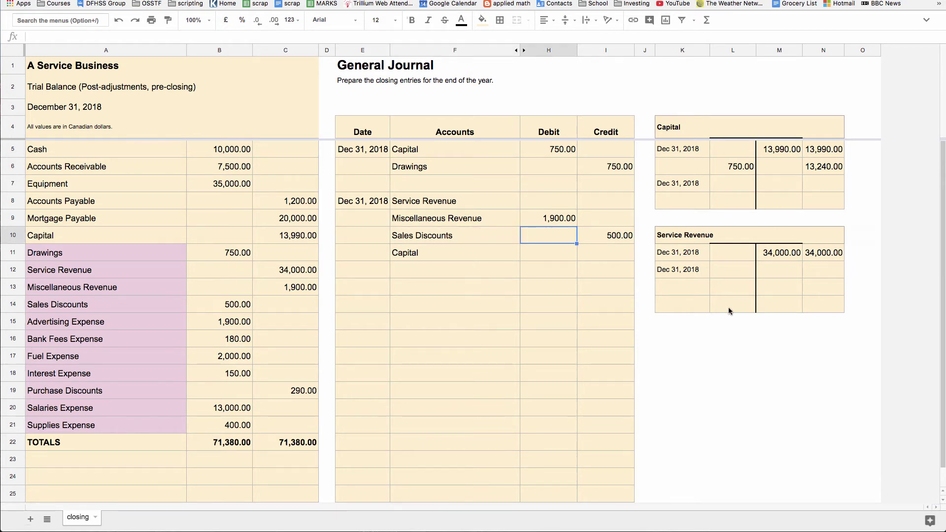
Step: Debit Service Revenue 34,000 and confirm its T-account balance drops to zero
{"action": "left_click", "coordinate": [542, 205]}
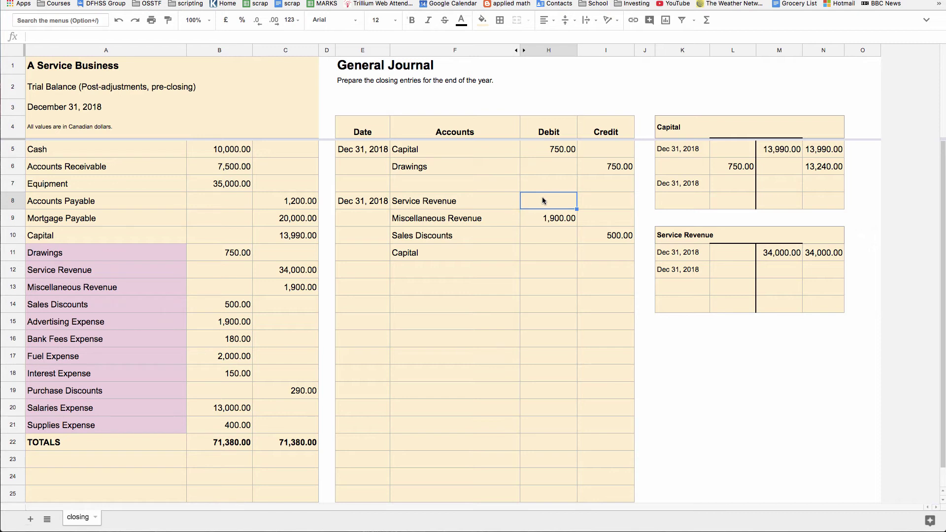
{"action": "type", "text": "34000"}
{"action": "key", "text": "Return"}
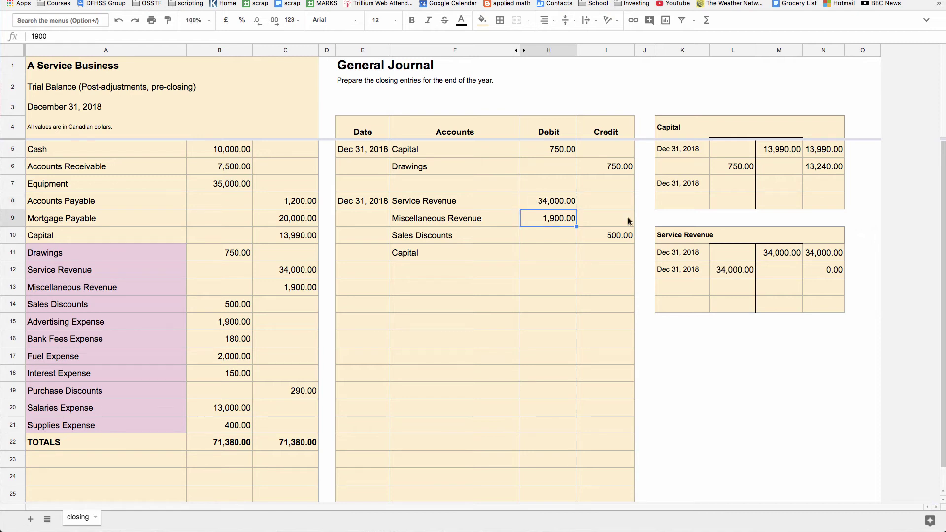
{"action": "left_click", "coordinate": [717, 266]}
{"action": "left_click", "coordinate": [783, 251]}
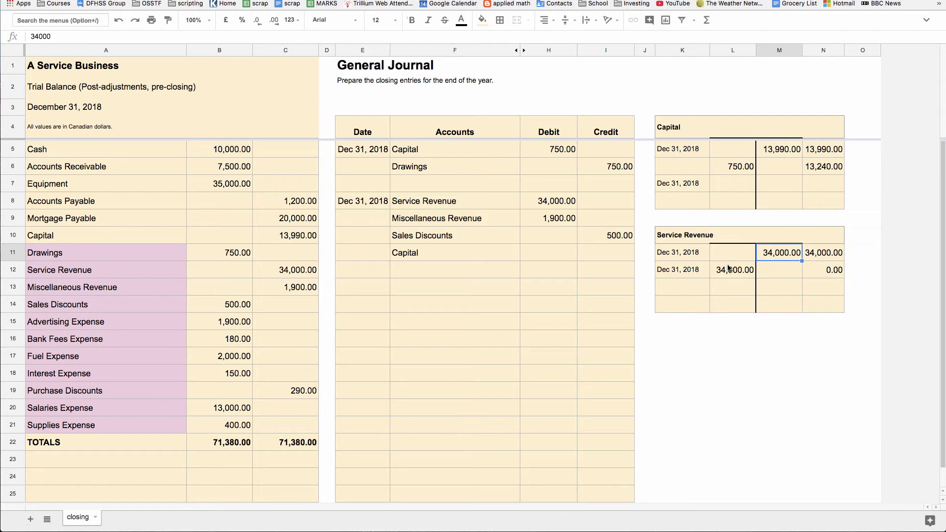
{"action": "left_click", "coordinate": [729, 269]}
{"action": "left_click", "coordinate": [827, 270]}
Step: Credit Capital 35,400 in the second entry and verify its balance formulas in rows 7 and 8
{"action": "left_click", "coordinate": [607, 254]}
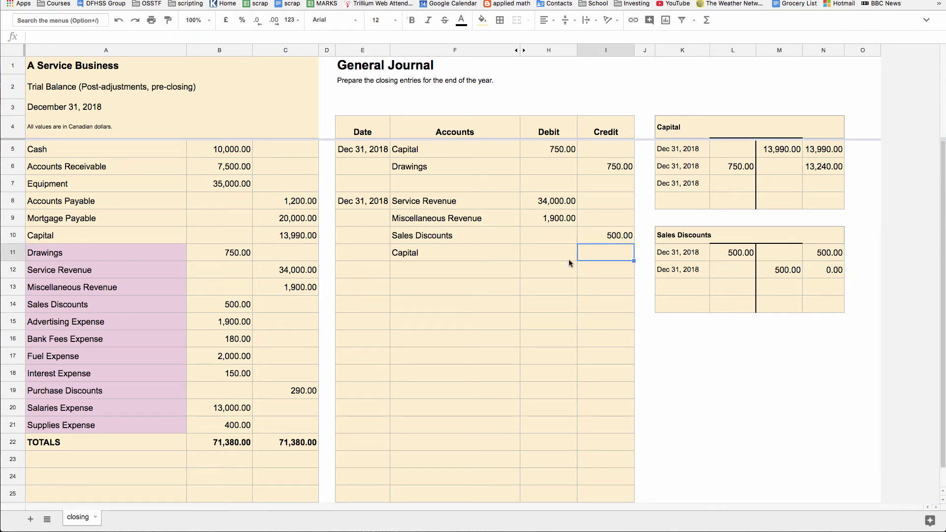
{"action": "type", "text": "35400"}
{"action": "key", "text": "Return"}
{"action": "left_click", "coordinate": [785, 185]}
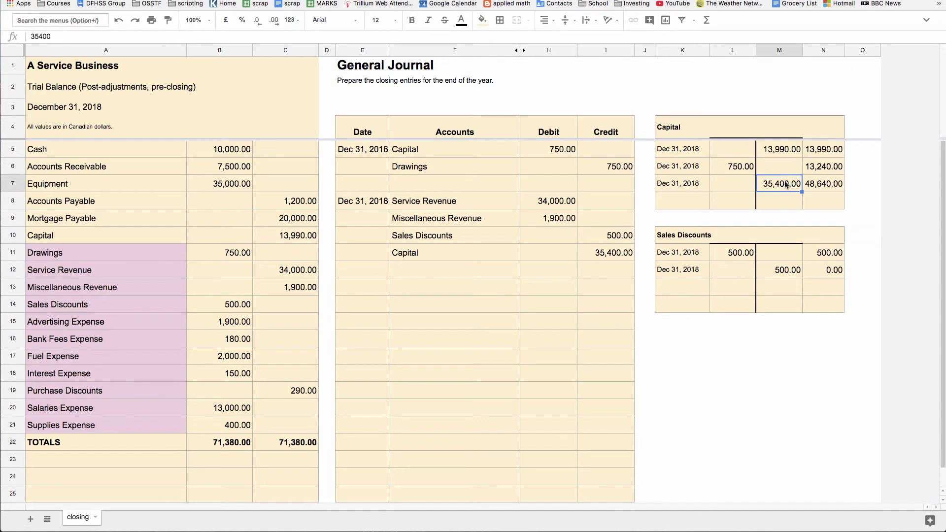
{"action": "left_click", "coordinate": [827, 188]}
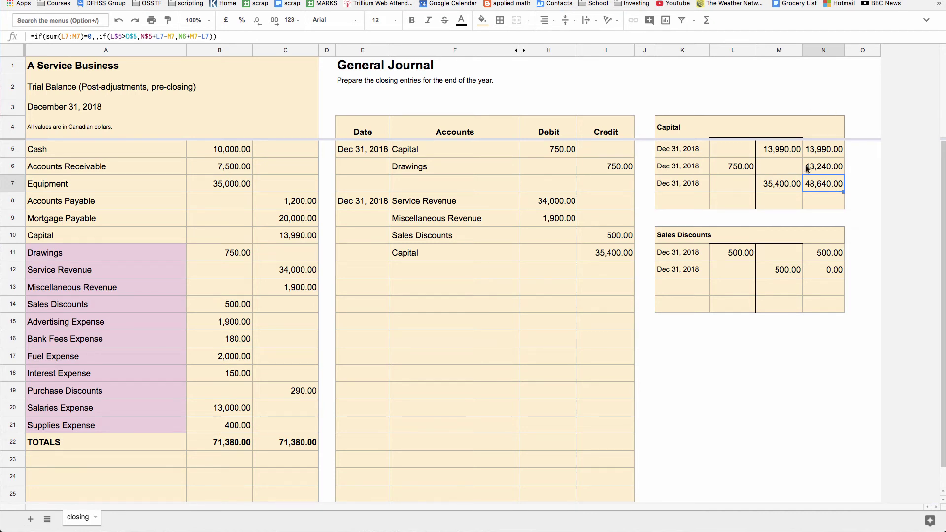
{"action": "left_click", "coordinate": [822, 203]}
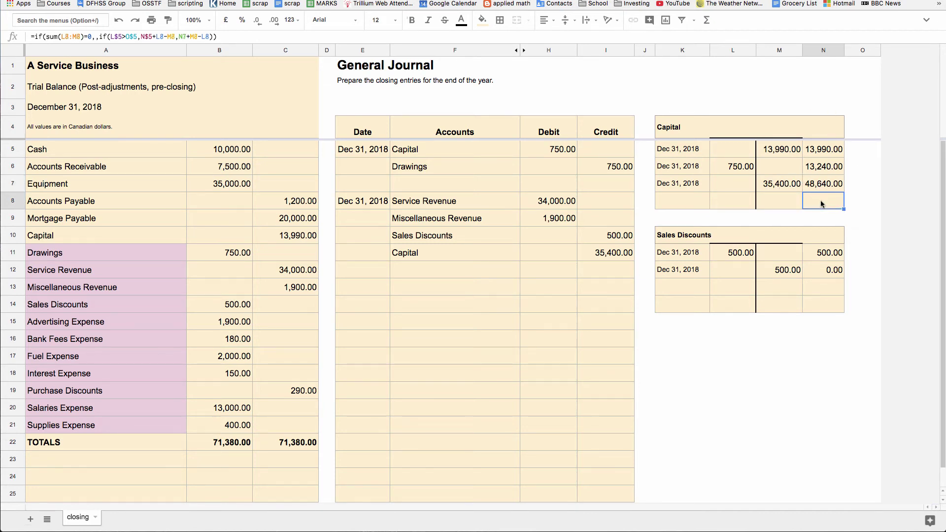
Step: Date the third closing entry Dec 31 and pick out the expense and discount accounts to close
{"action": "left_click", "coordinate": [373, 289]}
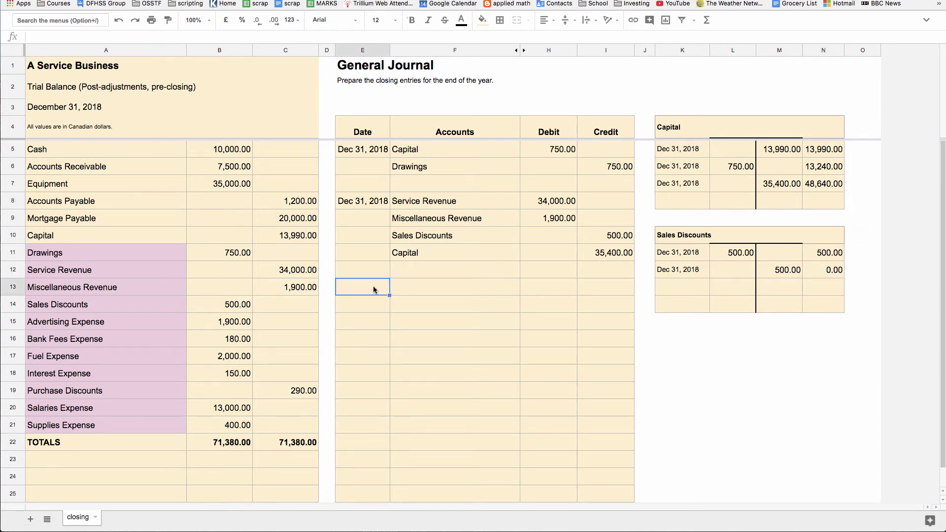
{"action": "type", "text": "Dec 31"}
{"action": "key", "text": "BackSpace"}
{"action": "key", "text": "BackSpace"}
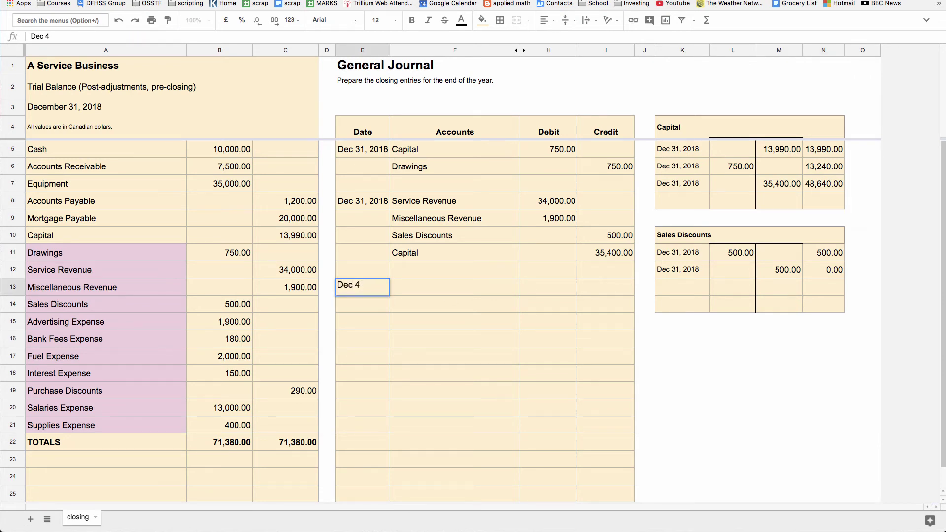
{"action": "type", "text": "31"}
{"action": "key", "text": "Tab"}
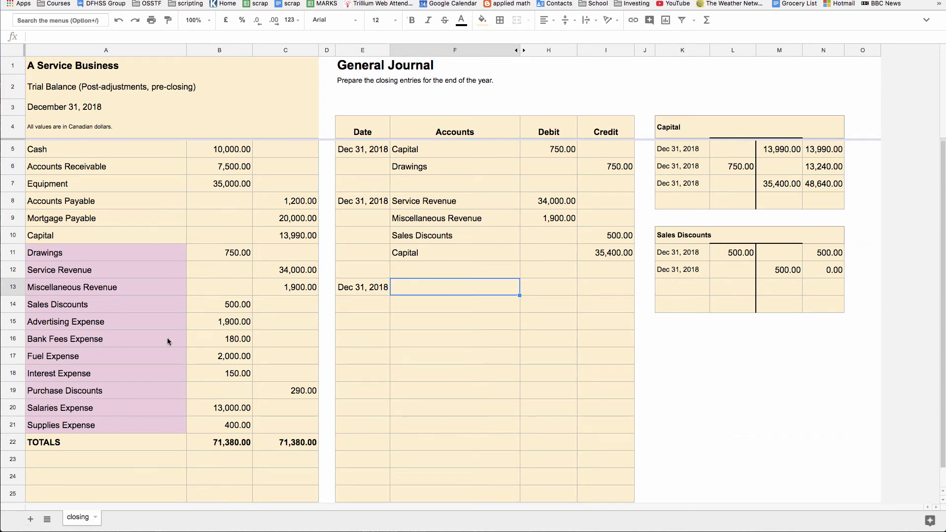
{"action": "left_click_drag", "start_coordinate": [93, 325], "coordinate": [91, 429]}
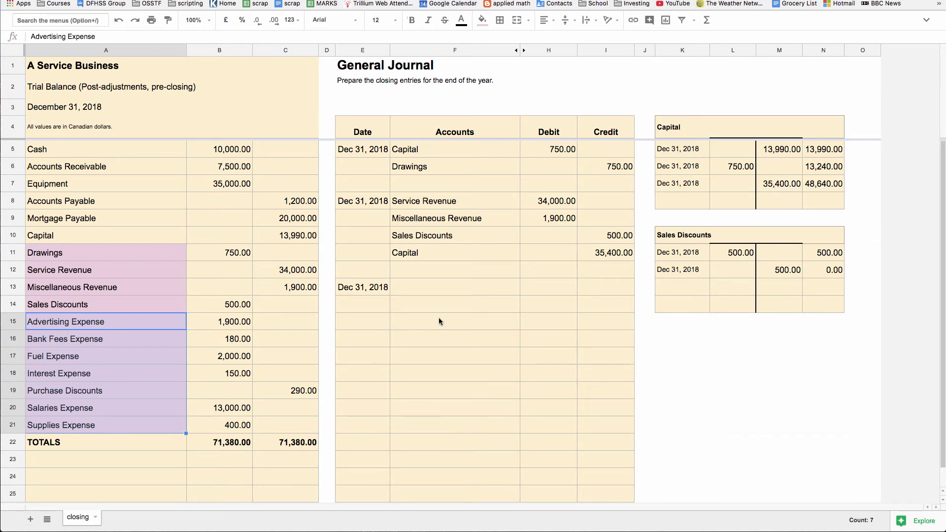
Step: Enter Capital as the entry's first account and check the 290.00 Purchase Discounts debit
{"action": "left_click", "coordinate": [433, 291]}
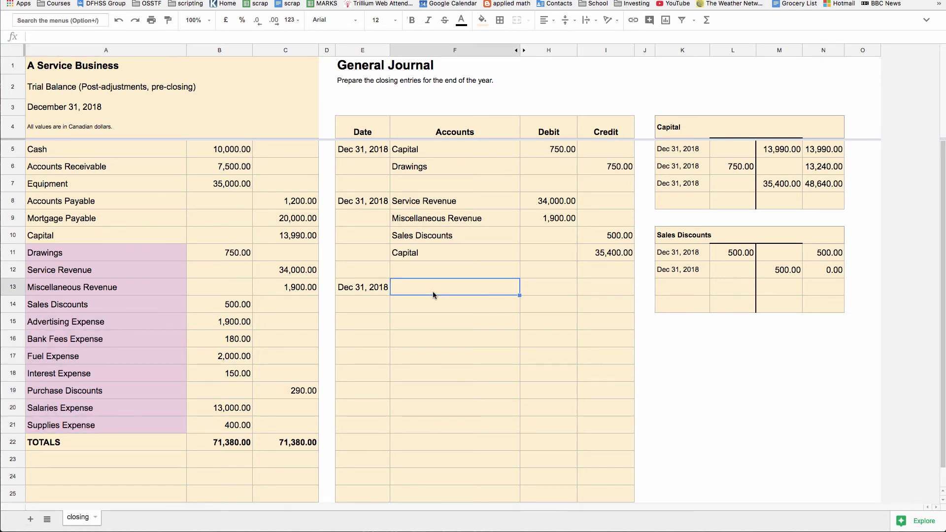
{"action": "type", "text": "Capital"}
{"action": "key", "text": "Return"}
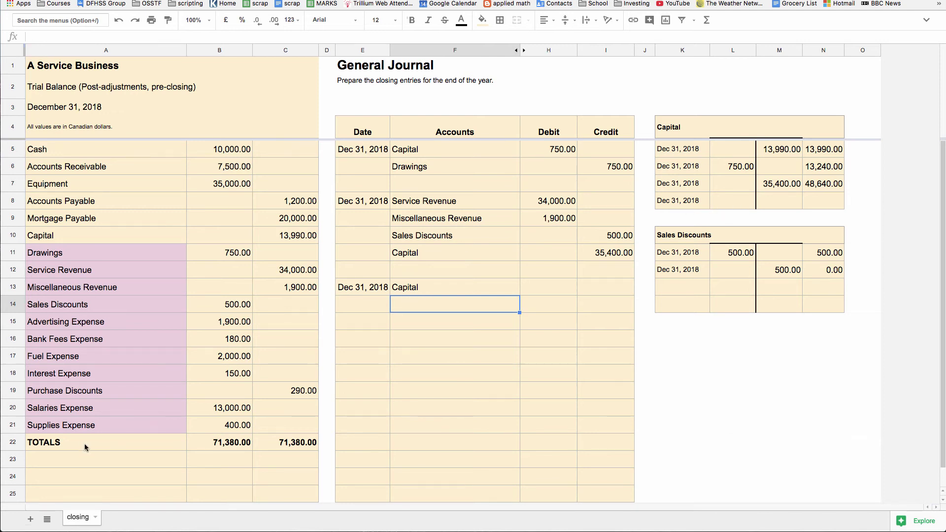
{"action": "left_click", "coordinate": [548, 291]}
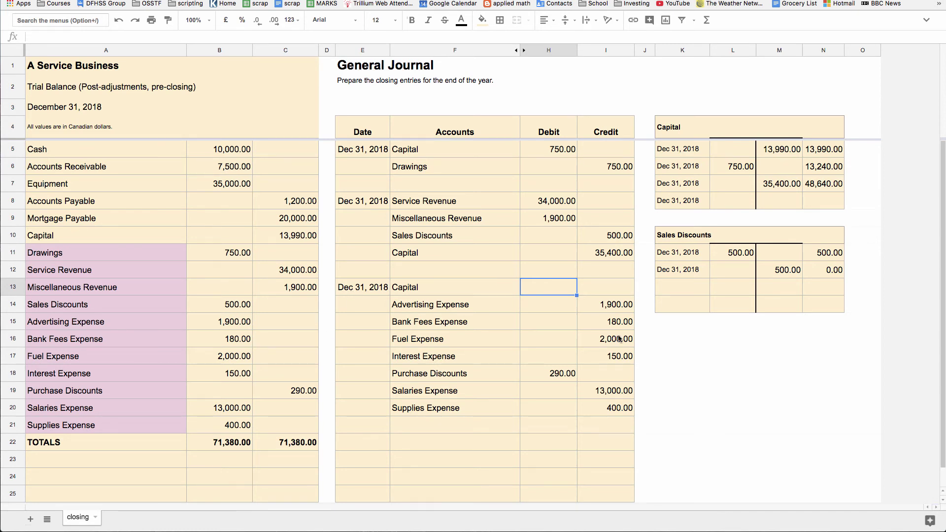
{"action": "left_click", "coordinate": [557, 379]}
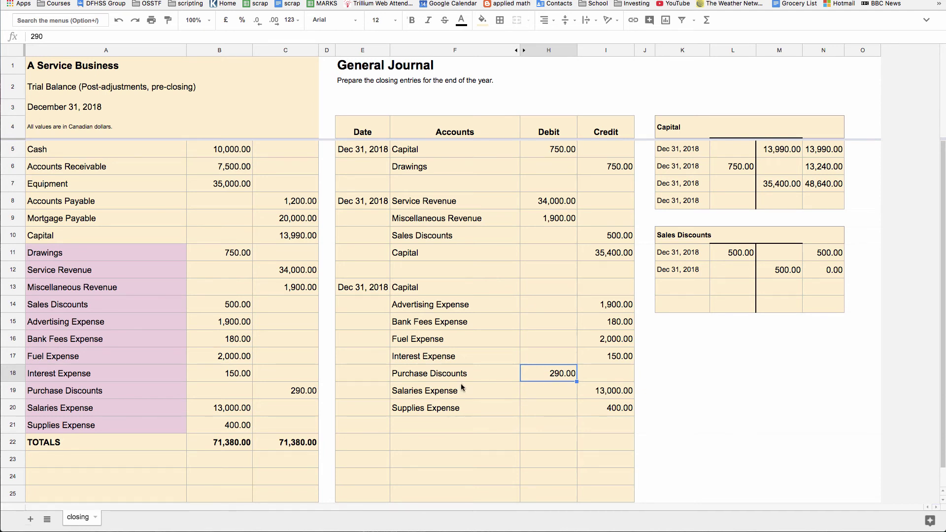
{"action": "left_click", "coordinate": [297, 391]}
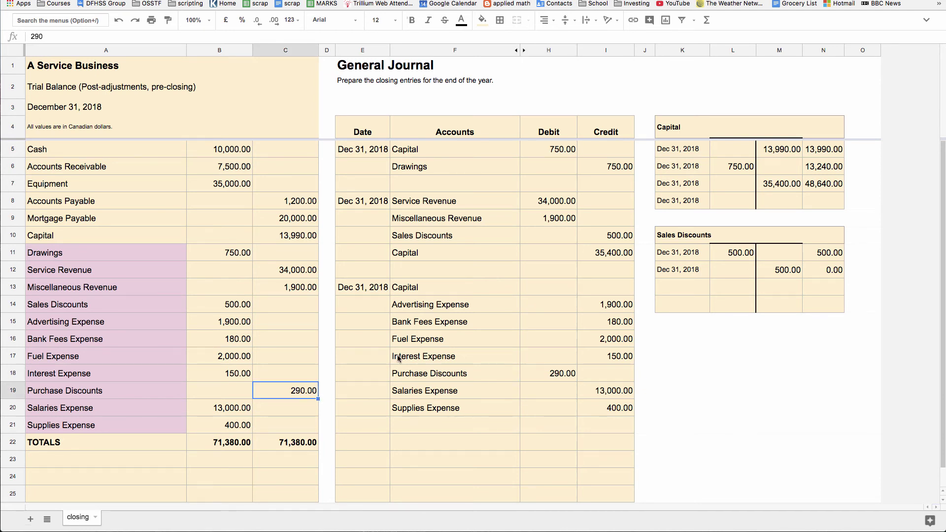
Step: Retitle the Sales Discounts T-account to Salaries Expense and verify its 13,000.00 entries and 0.00 balance
{"action": "left_click", "coordinate": [563, 377]}
{"action": "left_click", "coordinate": [709, 230]}
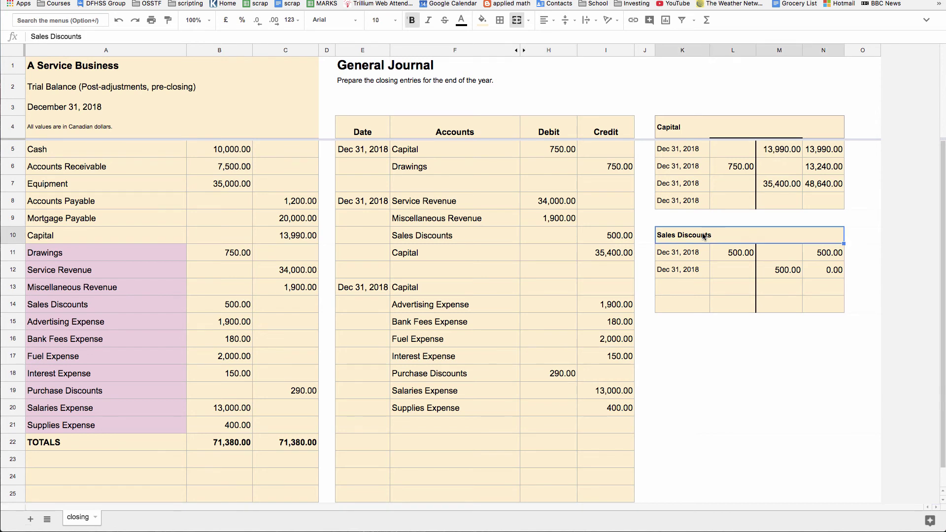
{"action": "type", "text": "sala"}
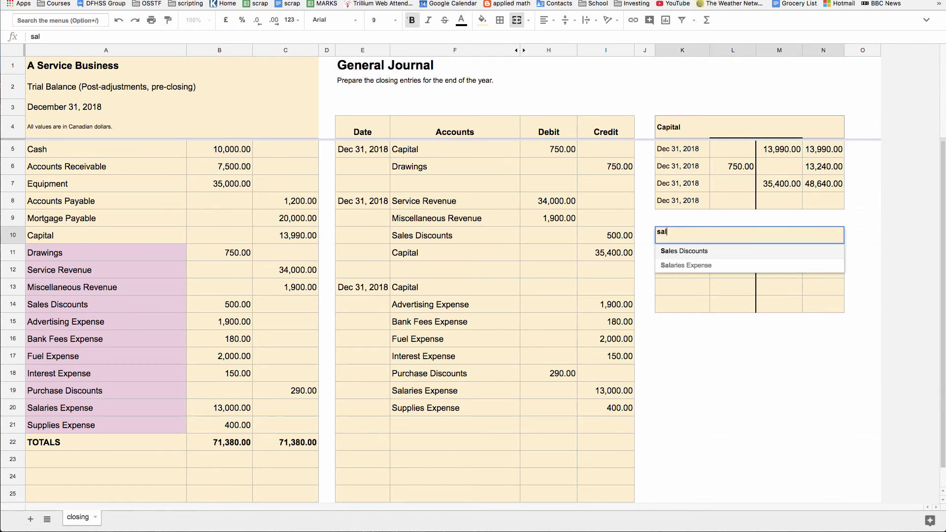
{"action": "key", "text": "Return"}
{"action": "left_click", "coordinate": [737, 261]}
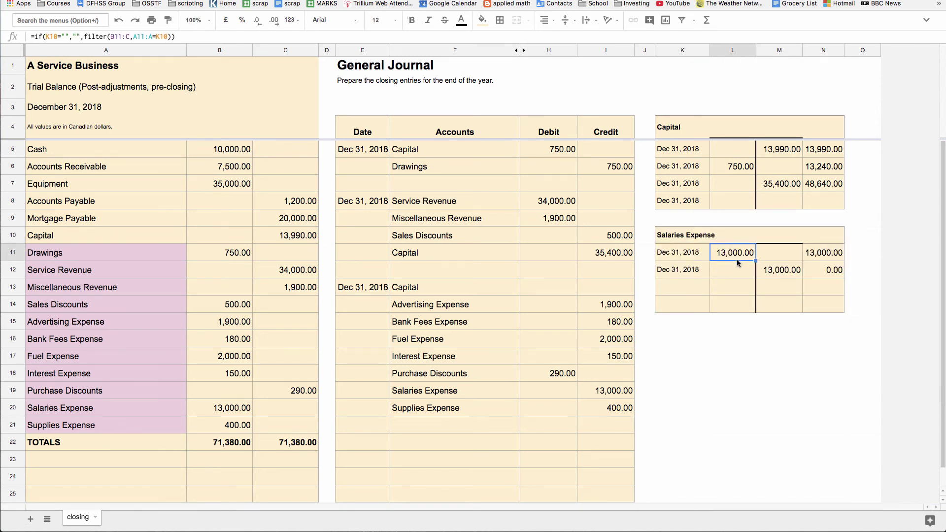
{"action": "left_click", "coordinate": [825, 256]}
{"action": "left_click", "coordinate": [781, 270]}
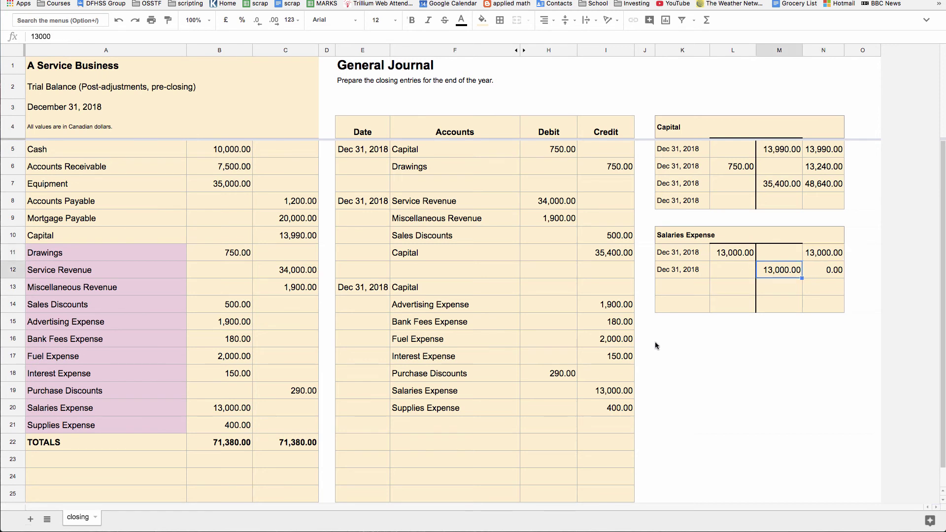
{"action": "left_click", "coordinate": [619, 394]}
{"action": "left_click_drag", "start_coordinate": [459, 390], "coordinate": [586, 394]}
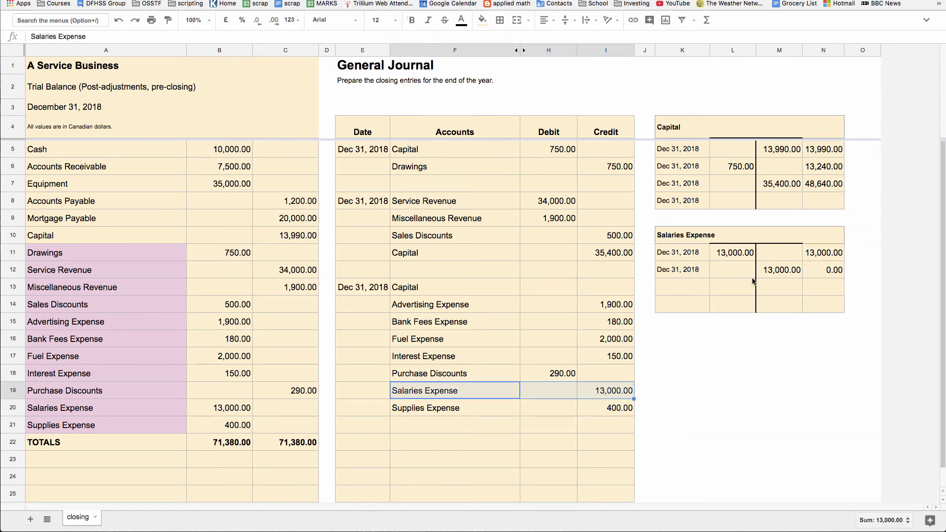
{"action": "left_click", "coordinate": [771, 272]}
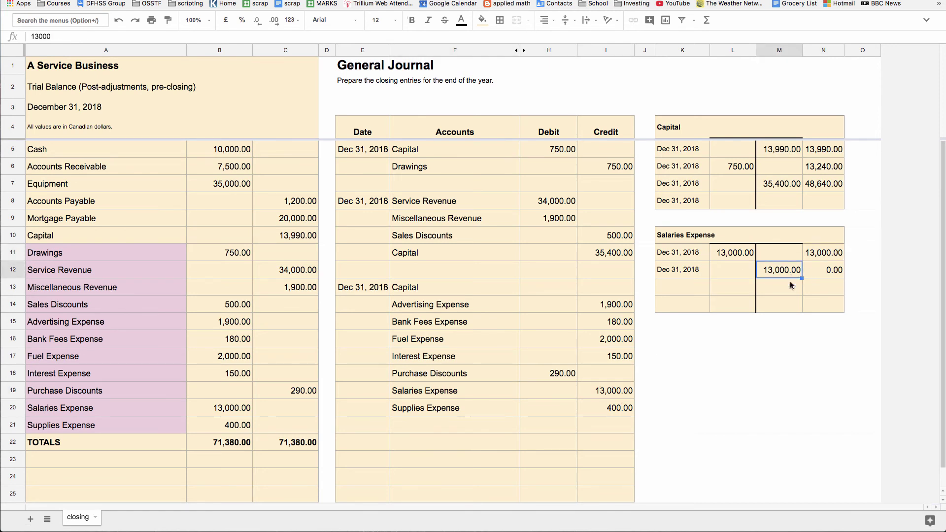
{"action": "left_click", "coordinate": [836, 270]}
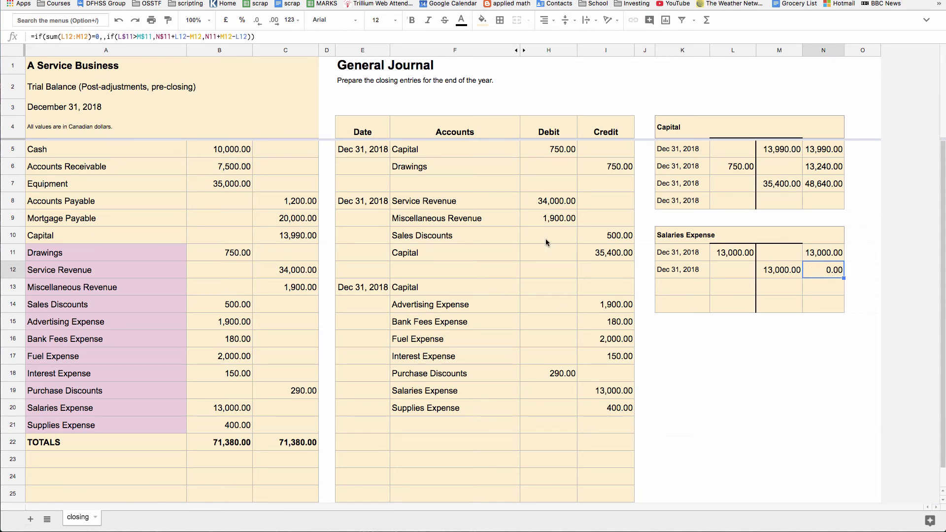
{"action": "left_click", "coordinate": [539, 291]}
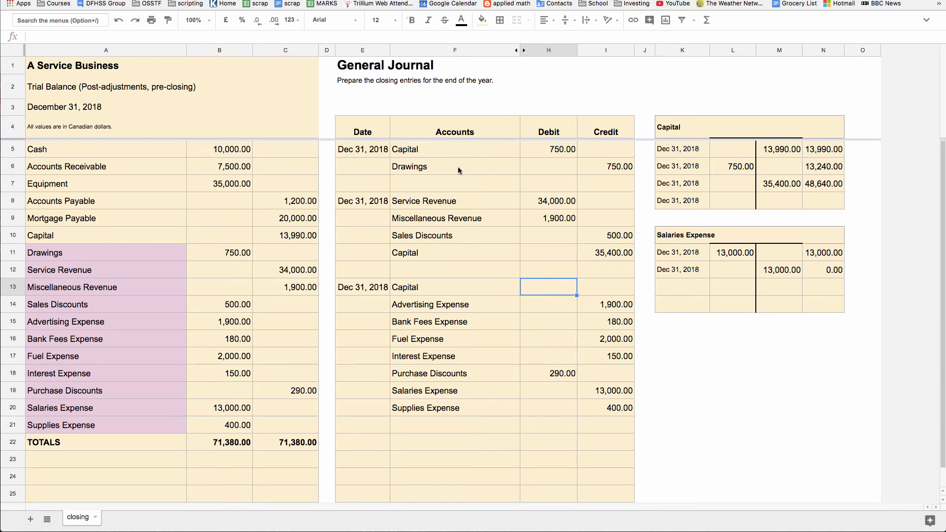
Step: Review the Capital T-account's 750.00 debit, 35,400.00 credit and empty row 8
{"action": "left_click", "coordinate": [739, 167]}
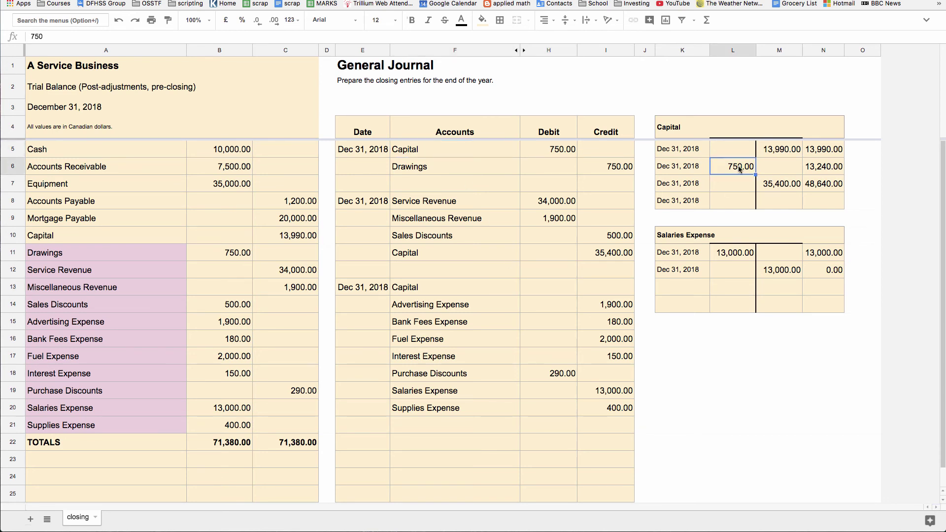
{"action": "left_click", "coordinate": [777, 187]}
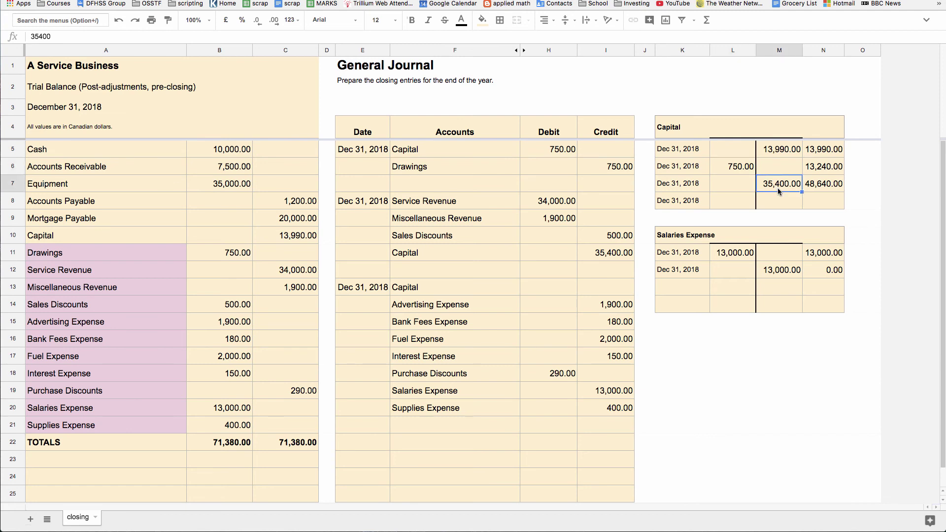
{"action": "left_click", "coordinate": [739, 203]}
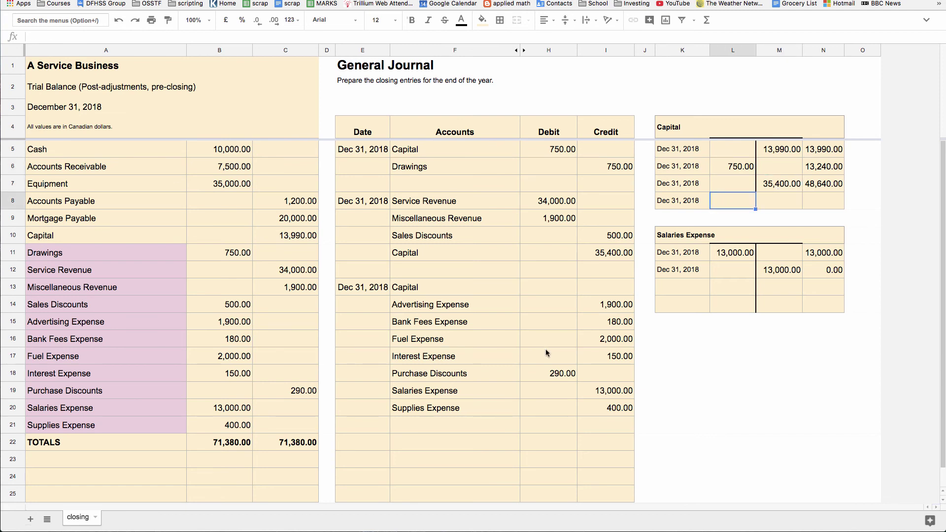
Step: Set the Capital debit to the sum of expense credits minus the Purchase Discounts debit, giving 17,340.00
{"action": "left_click", "coordinate": [558, 286]}
{"action": "type", "text": "=s"}
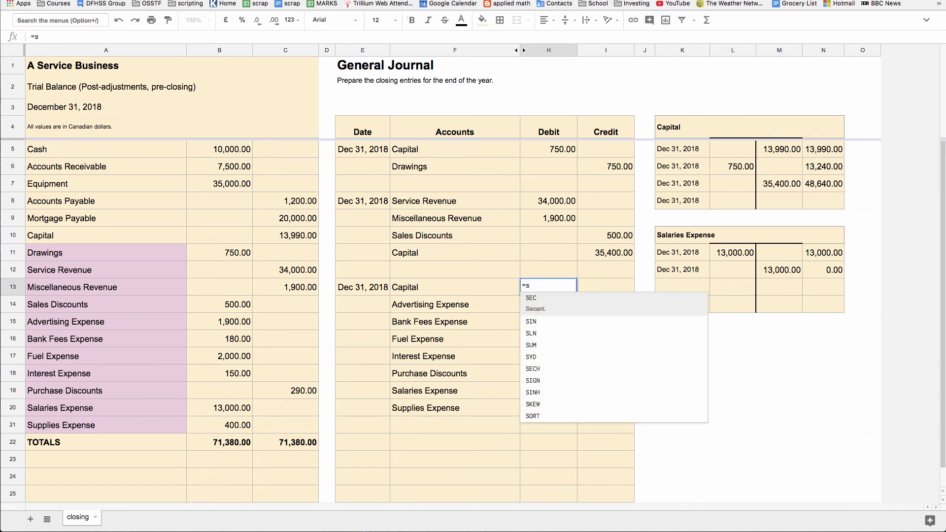
{"action": "type", "text": "um("}
{"action": "key", "text": "Right"}
{"action": "key", "text": "shift+Down"}
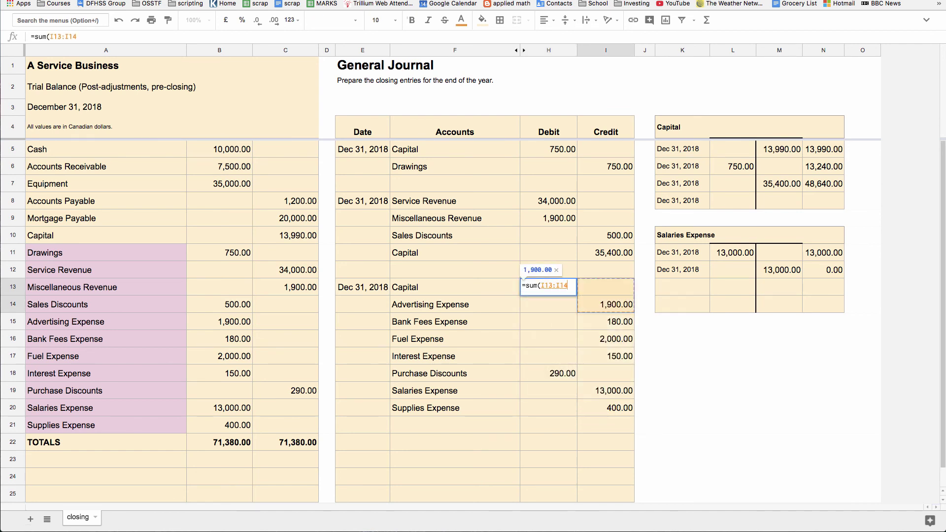
{"action": "key", "text": "Down"}
{"action": "key", "text": "shift+Down"}
{"action": "key", "text": "shift+Down"}
{"action": "key", "text": "shift+Down"}
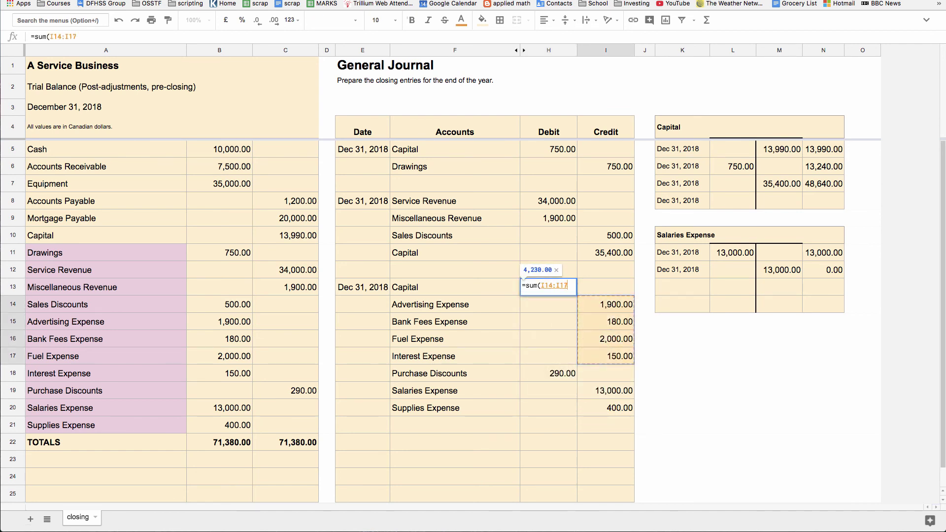
{"action": "key", "text": "shift+Down"}
{"action": "key", "text": "shift+Down"}
{"action": "key", "text": "shift+Down"}
{"action": "type", "text": "0-"}
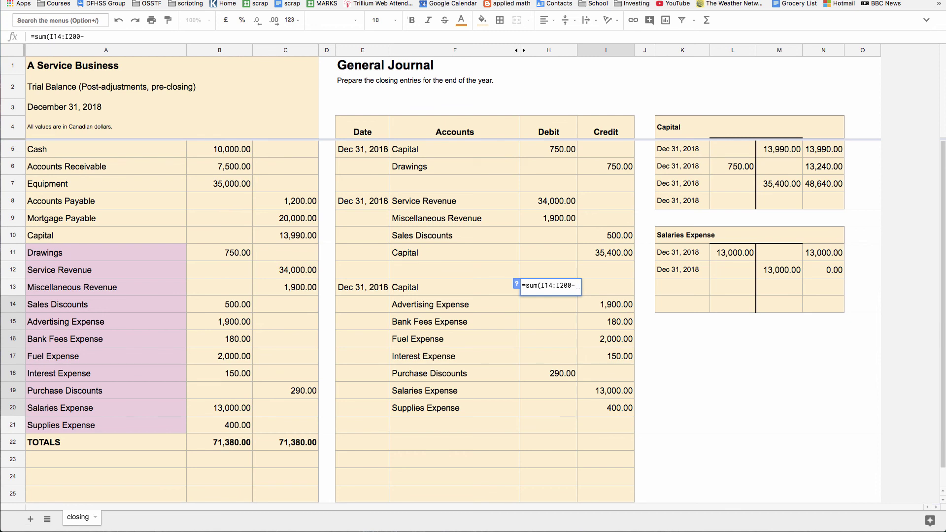
{"action": "key", "text": "BackSpace"}
{"action": "type", "text": ")-"}
{"action": "left_click", "coordinate": [554, 375]}
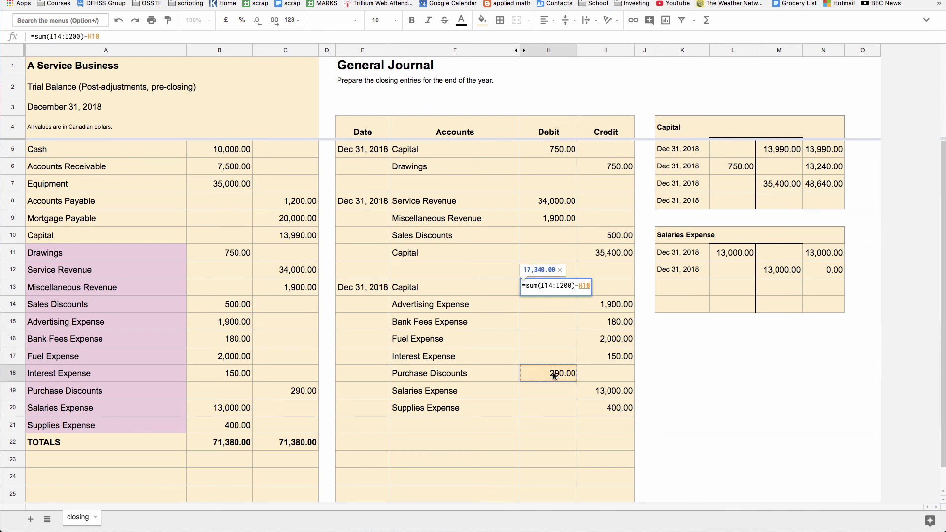
{"action": "key", "text": "Return"}
{"action": "key", "text": "Up"}
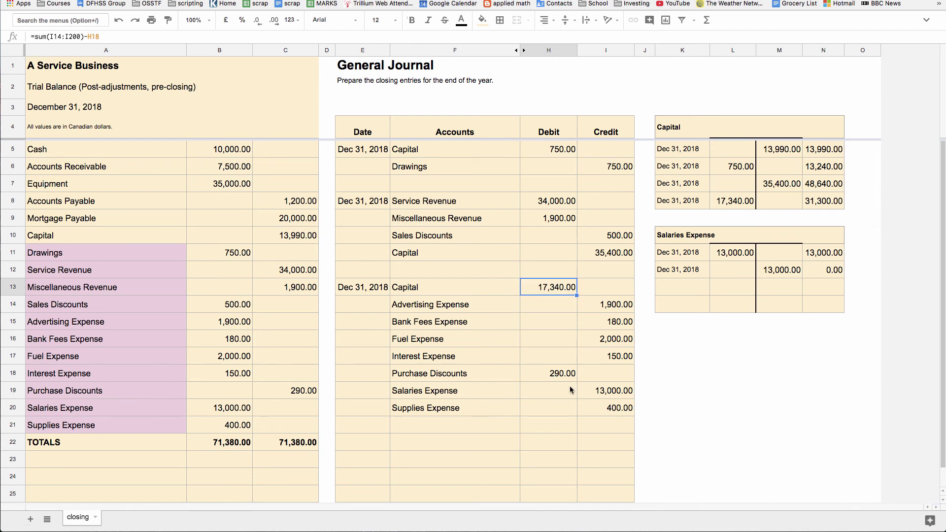
{"action": "left_click", "coordinate": [745, 205]}
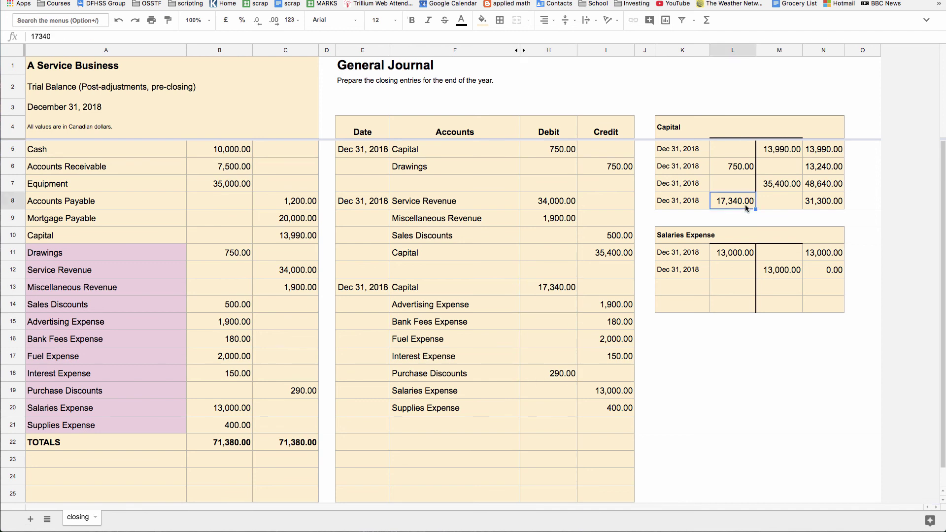
{"action": "left_click", "coordinate": [831, 205]}
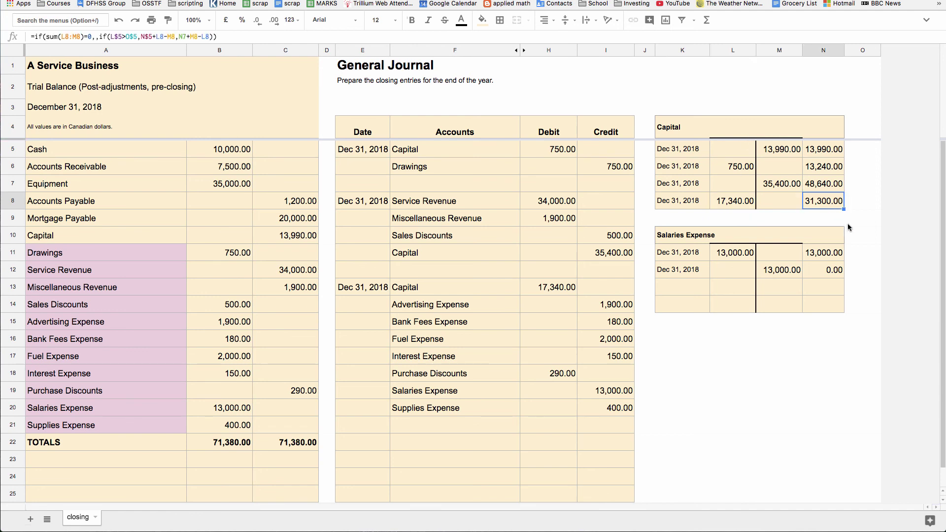